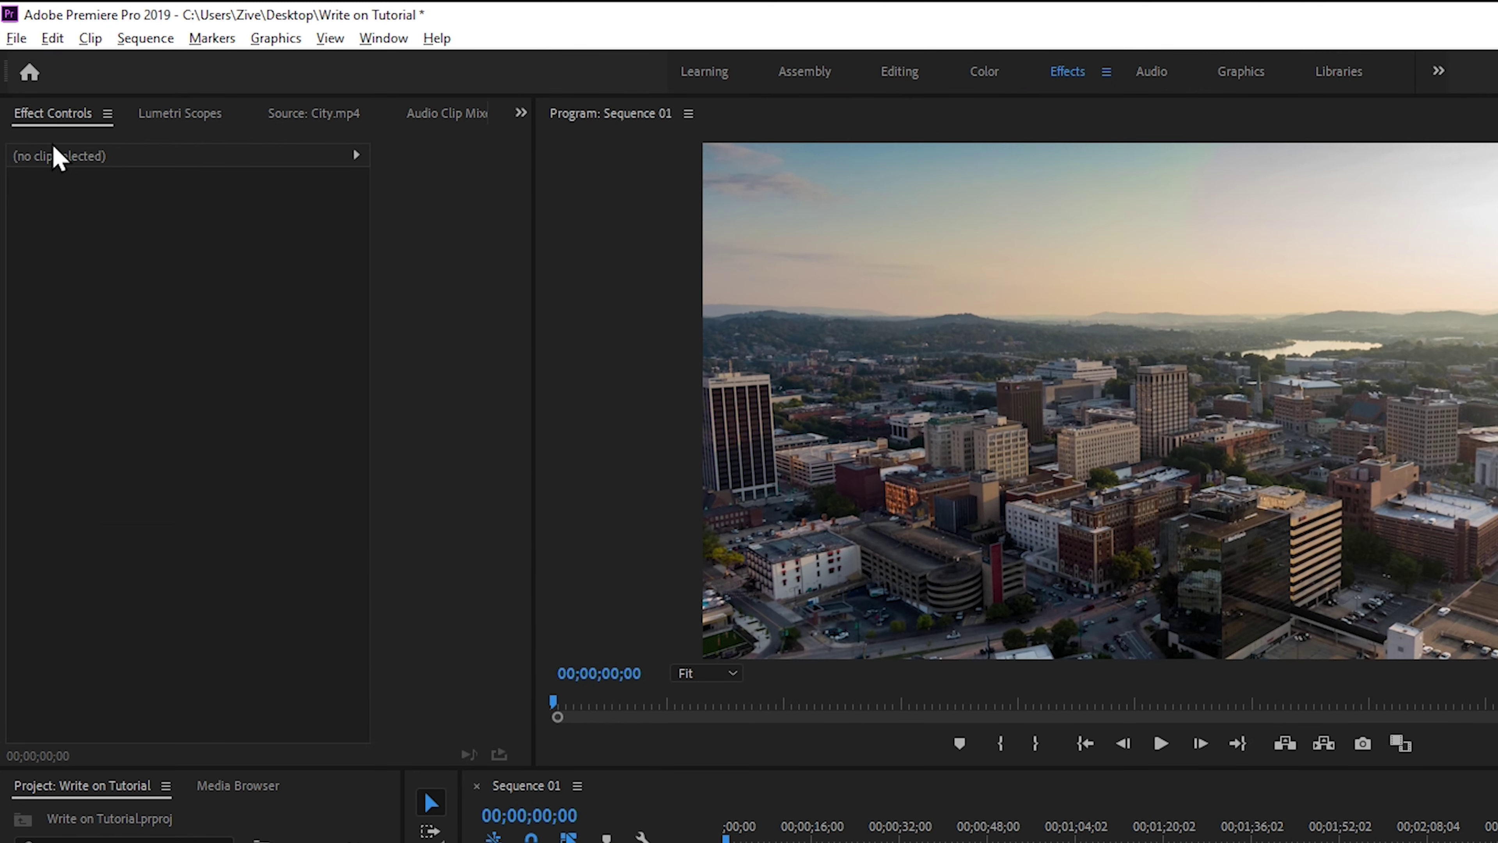
# - Create a new legacy title, Title 04, accepting the default title settings
pyautogui.click(16, 39)
pyautogui.moveTo(151, 65)
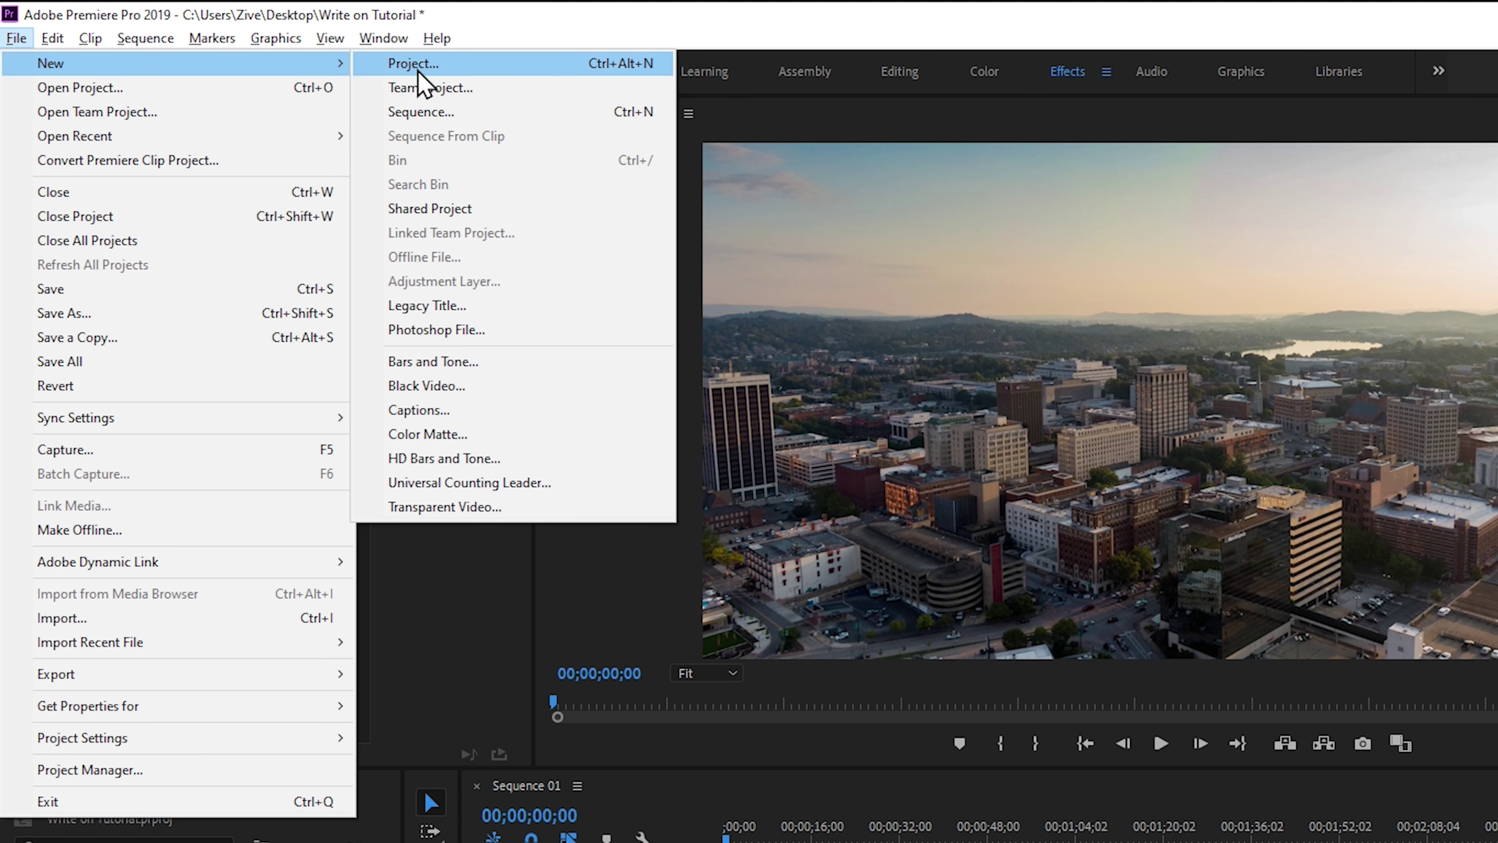
pyautogui.click(505, 307)
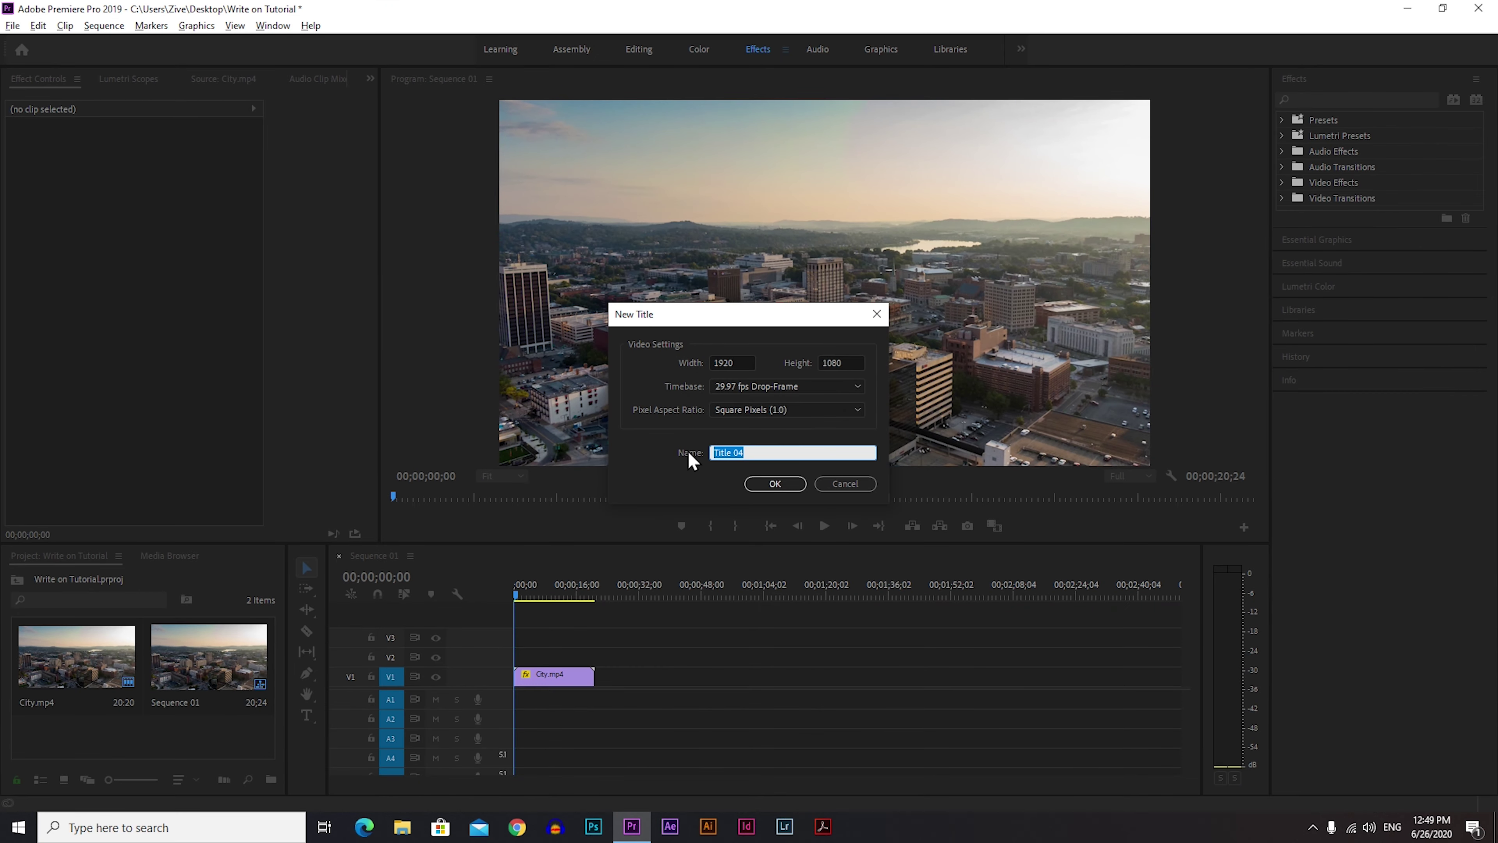
pyautogui.click(775, 483)
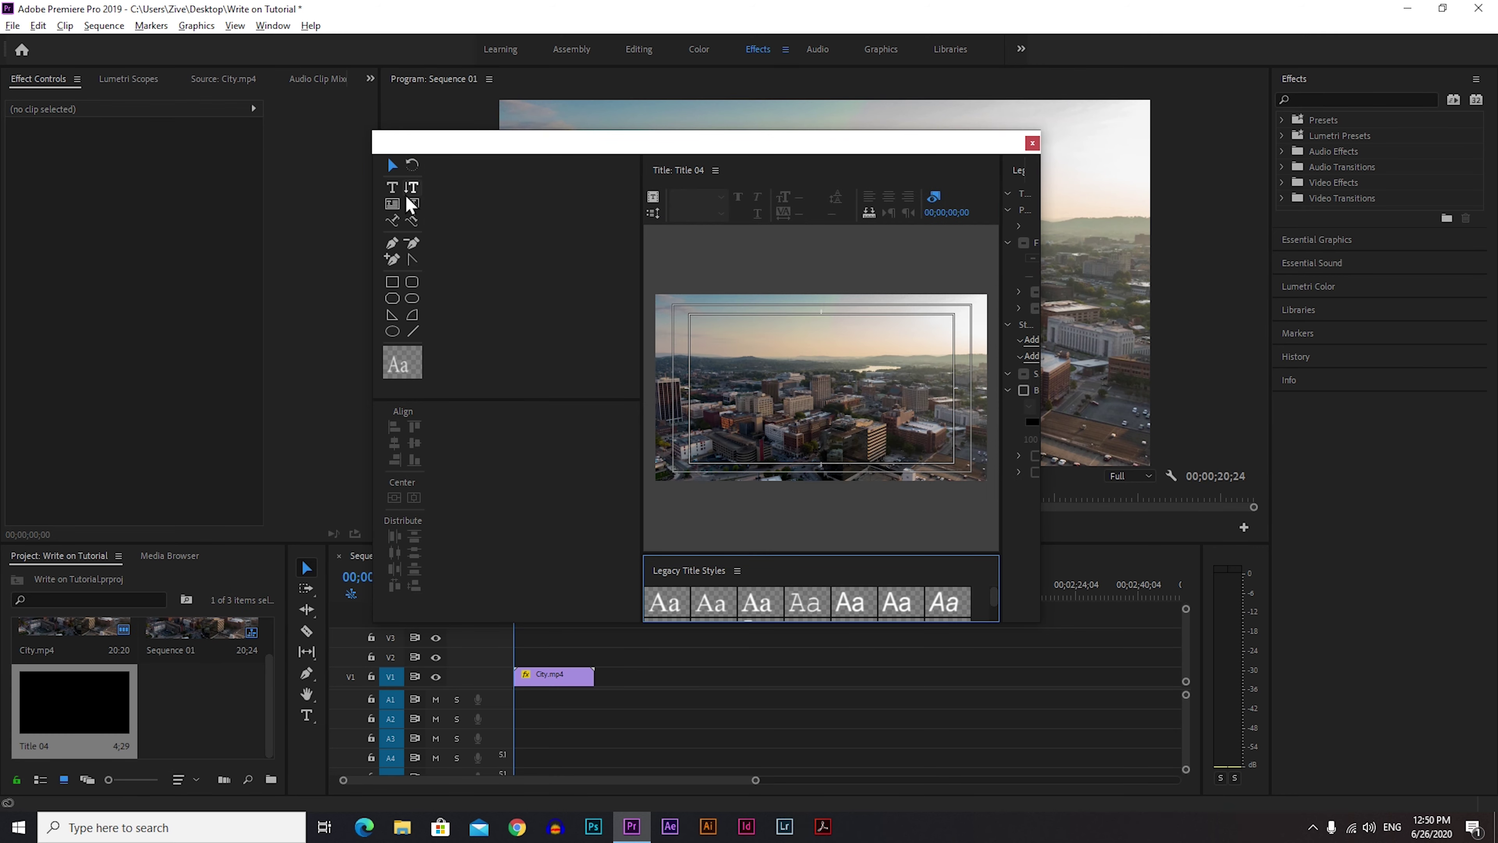
# - Draw a text box across the frame, type 'Boston' and centre it horizontally
pyautogui.click(392, 187)
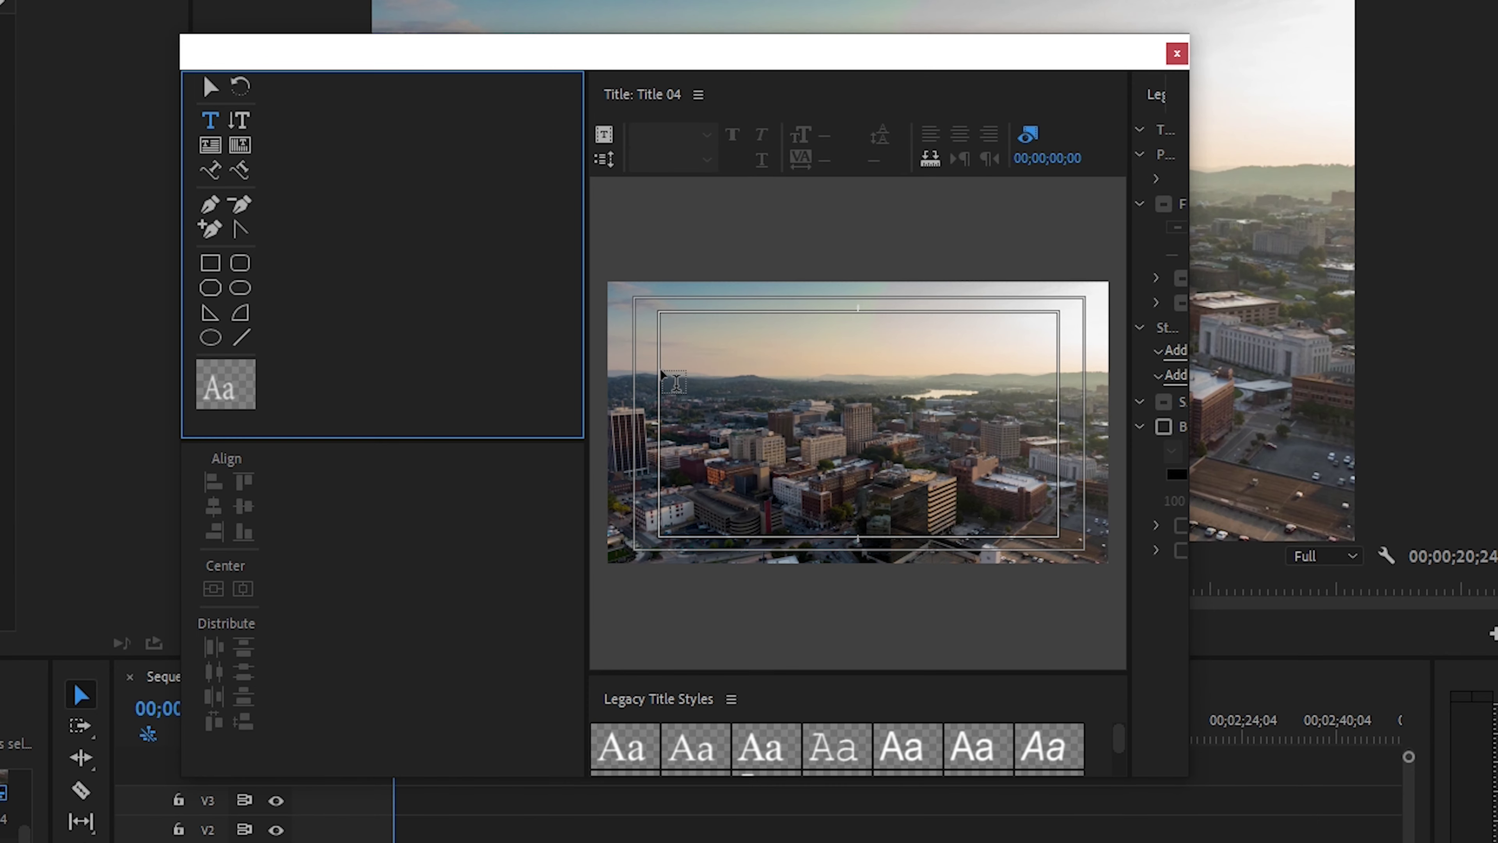
pyautogui.moveTo(661, 371)
pyautogui.mouseDown()
pyautogui.moveTo(726, 467)
pyautogui.moveTo(922, 492)
pyautogui.moveTo(1060, 474)
pyautogui.mouseUp()
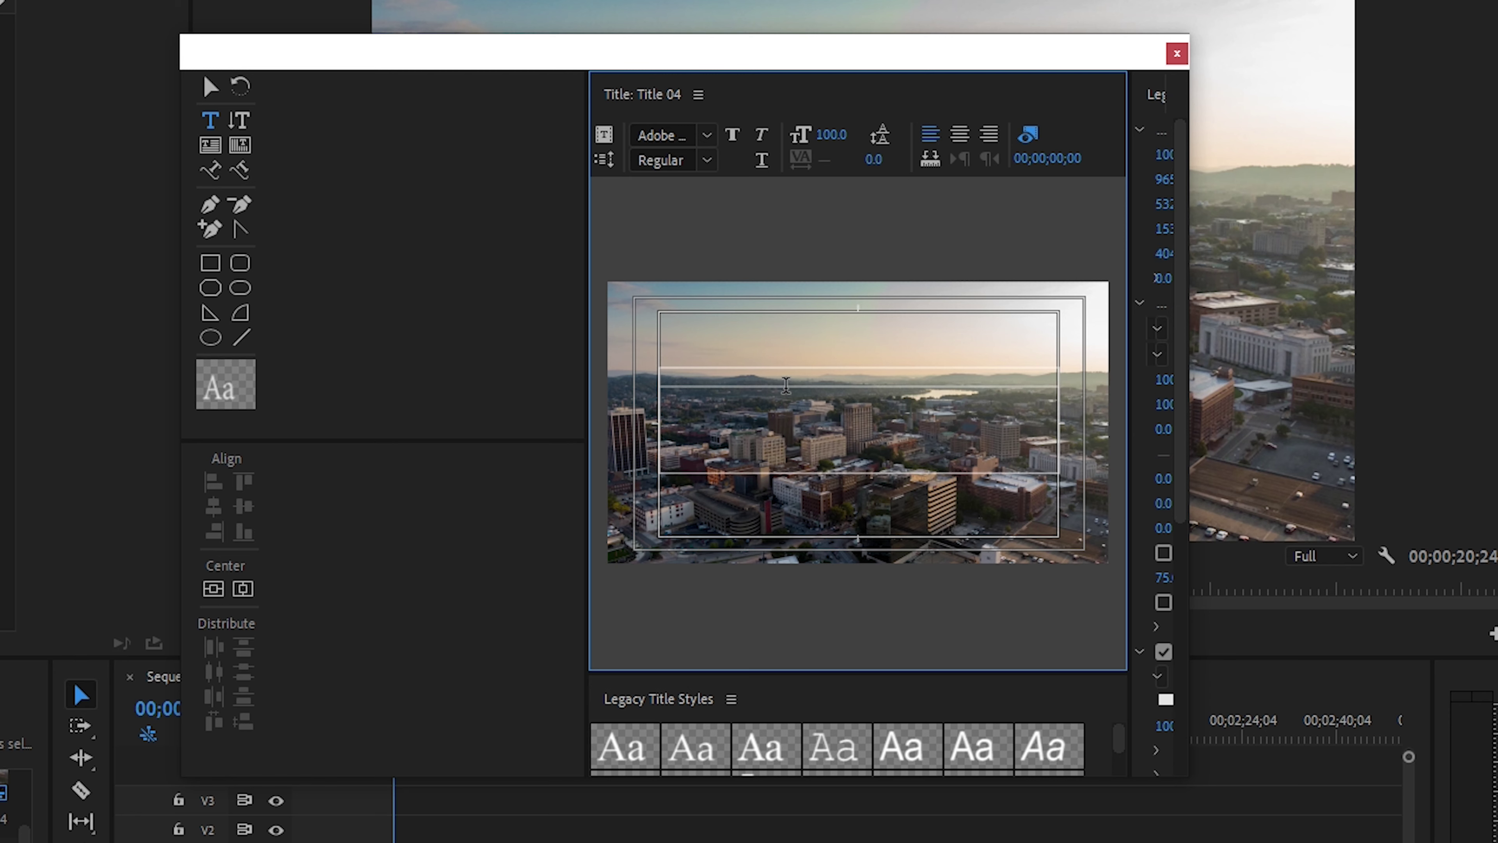
pyautogui.write('Boston')
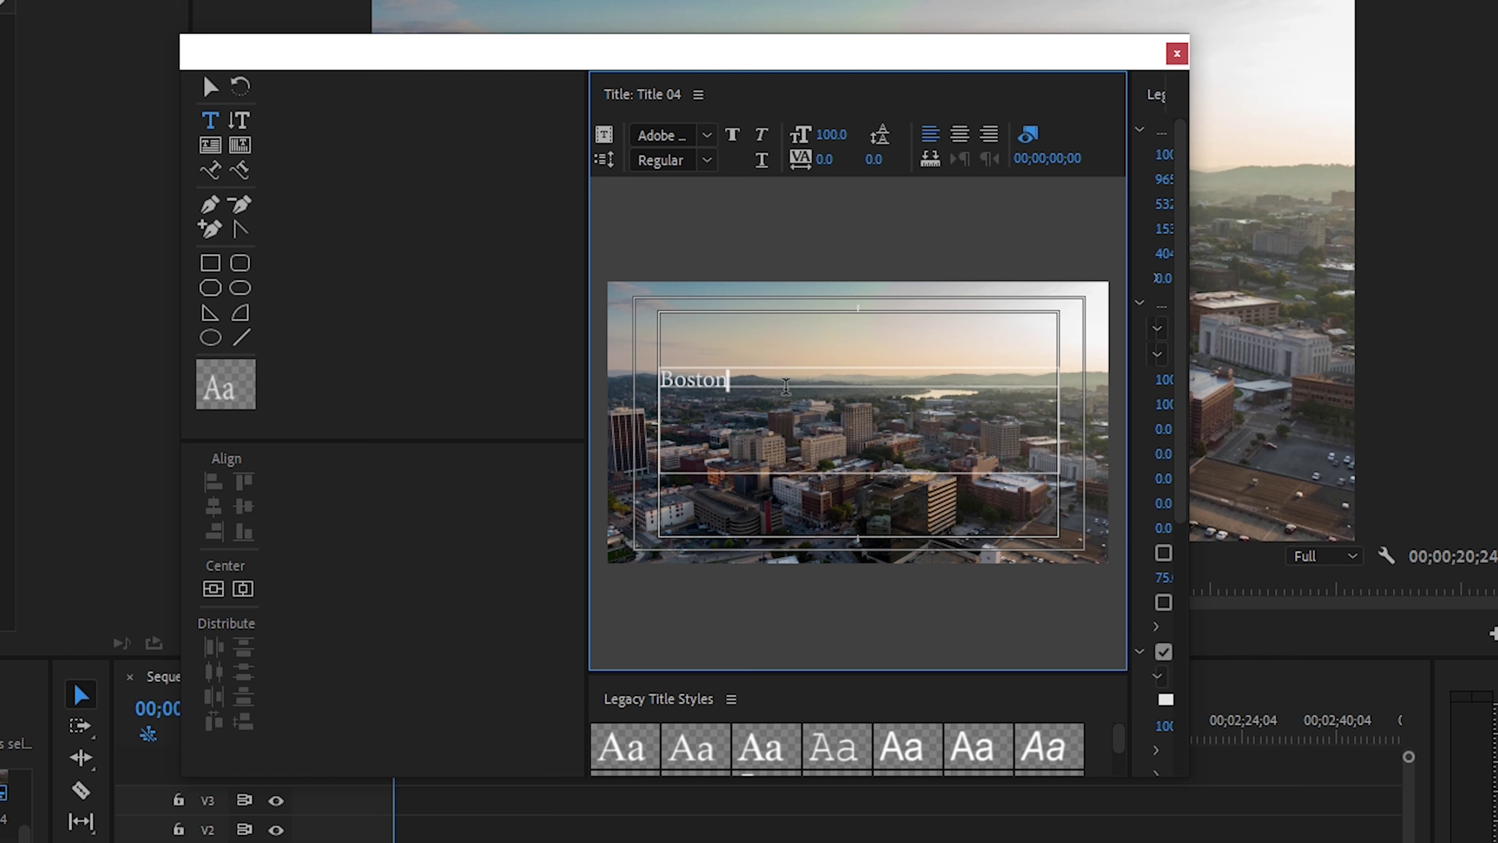
pyautogui.doubleClick(708, 379)
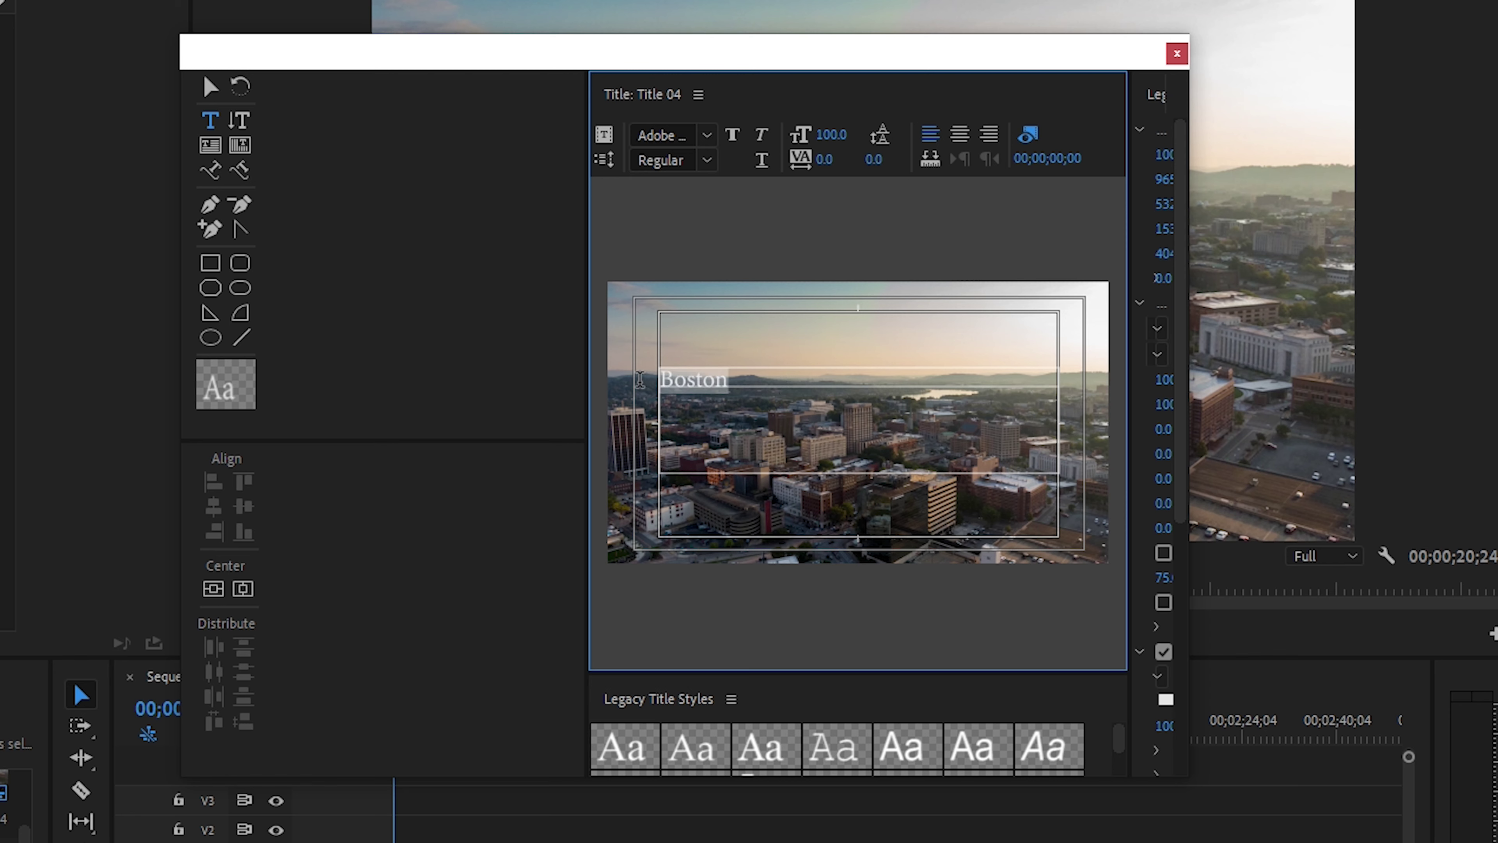
pyautogui.click(963, 137)
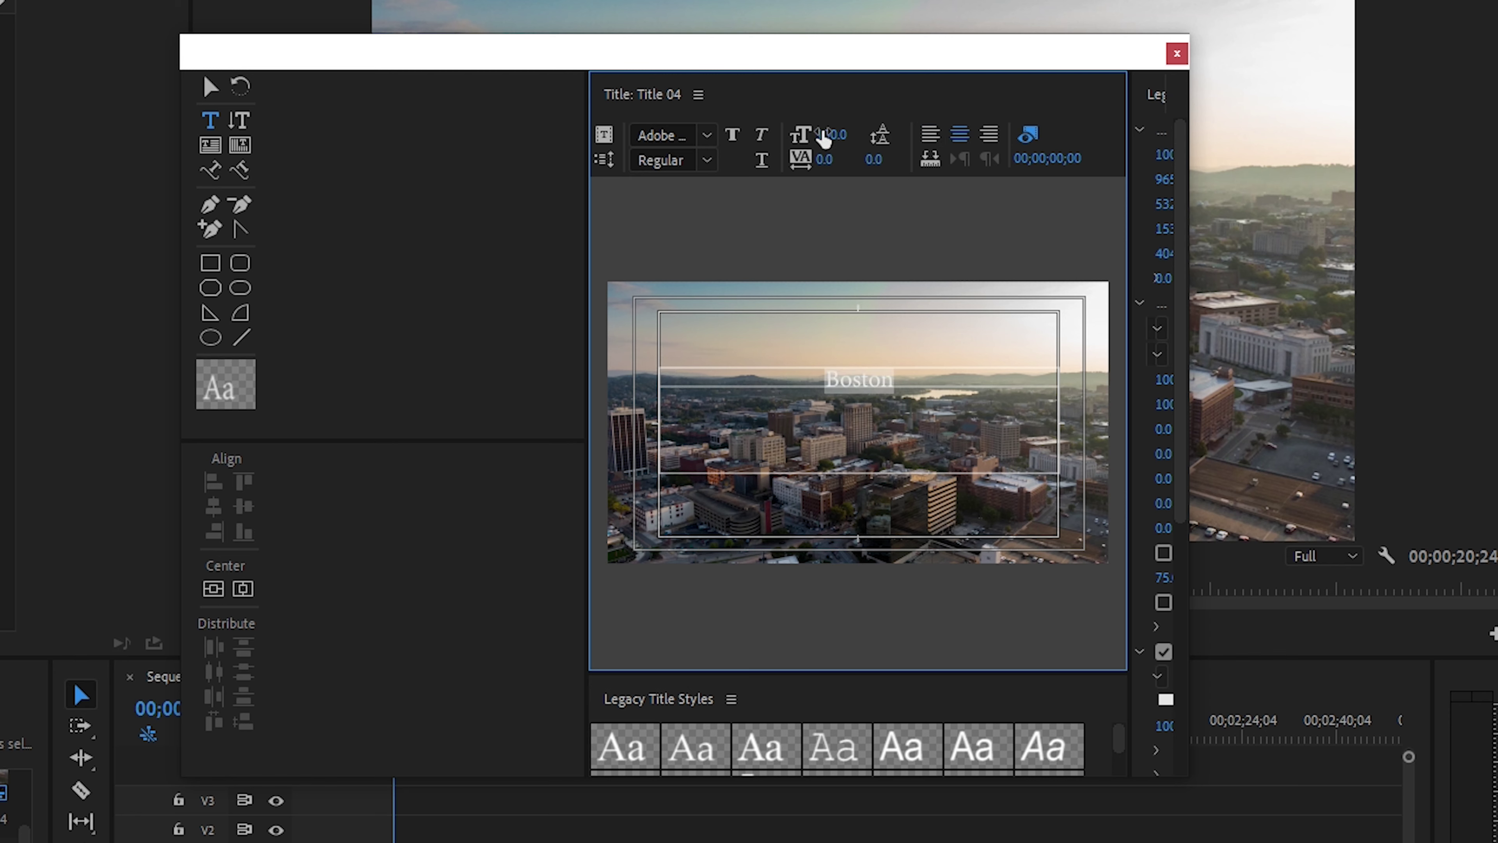
# - Set the title text to size 197 in the Beckman font
pyautogui.moveTo(832, 135)
pyautogui.mouseDown()
pyautogui.moveTo(879, 135)
pyautogui.moveTo(842, 136)
pyautogui.mouseUp()
pyautogui.click(682, 133)
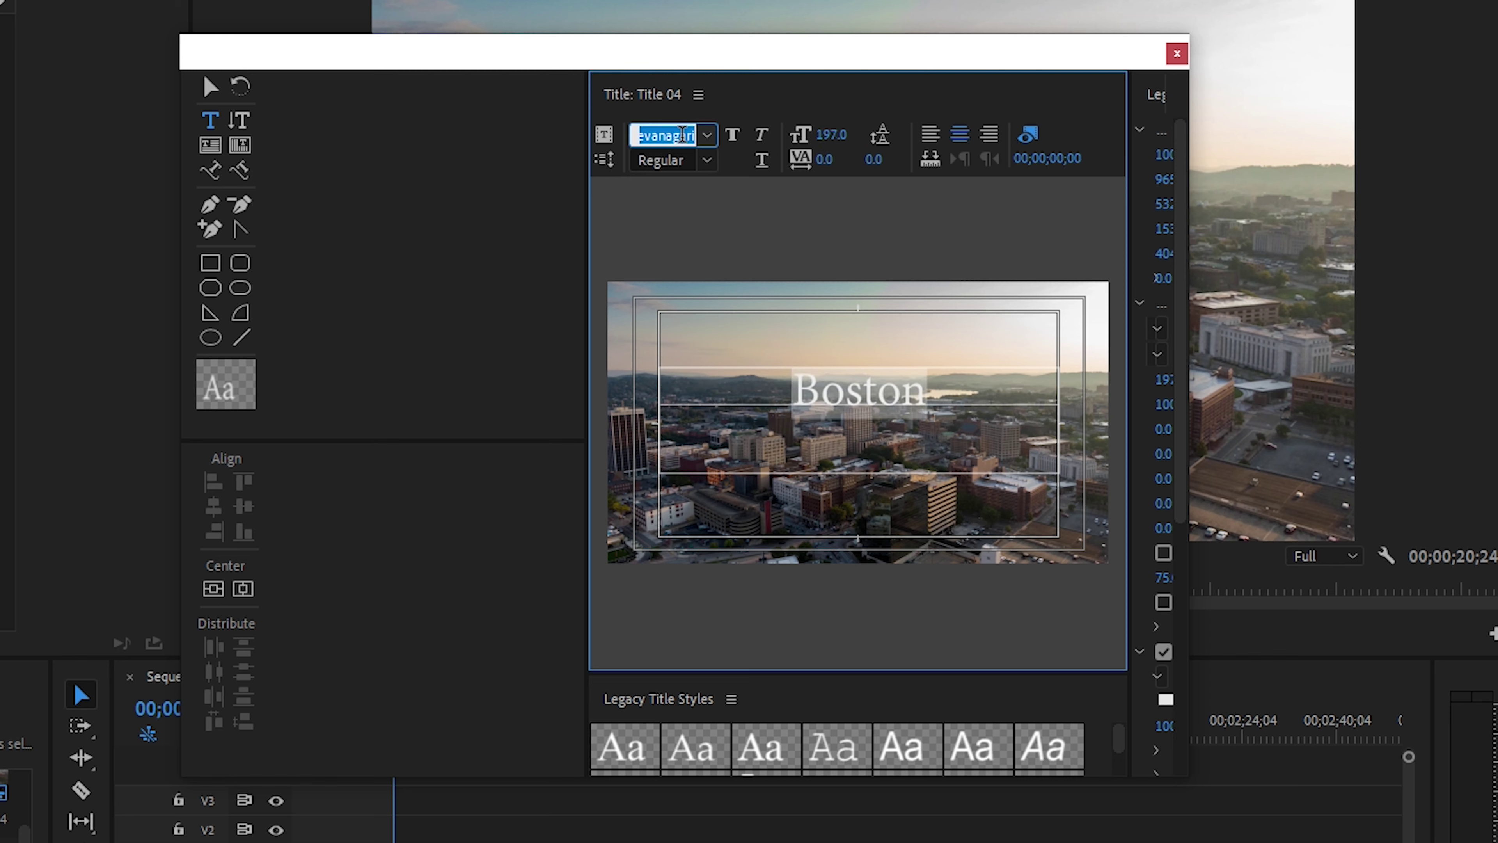
pyautogui.write('Beckman')
pyautogui.press('Return')
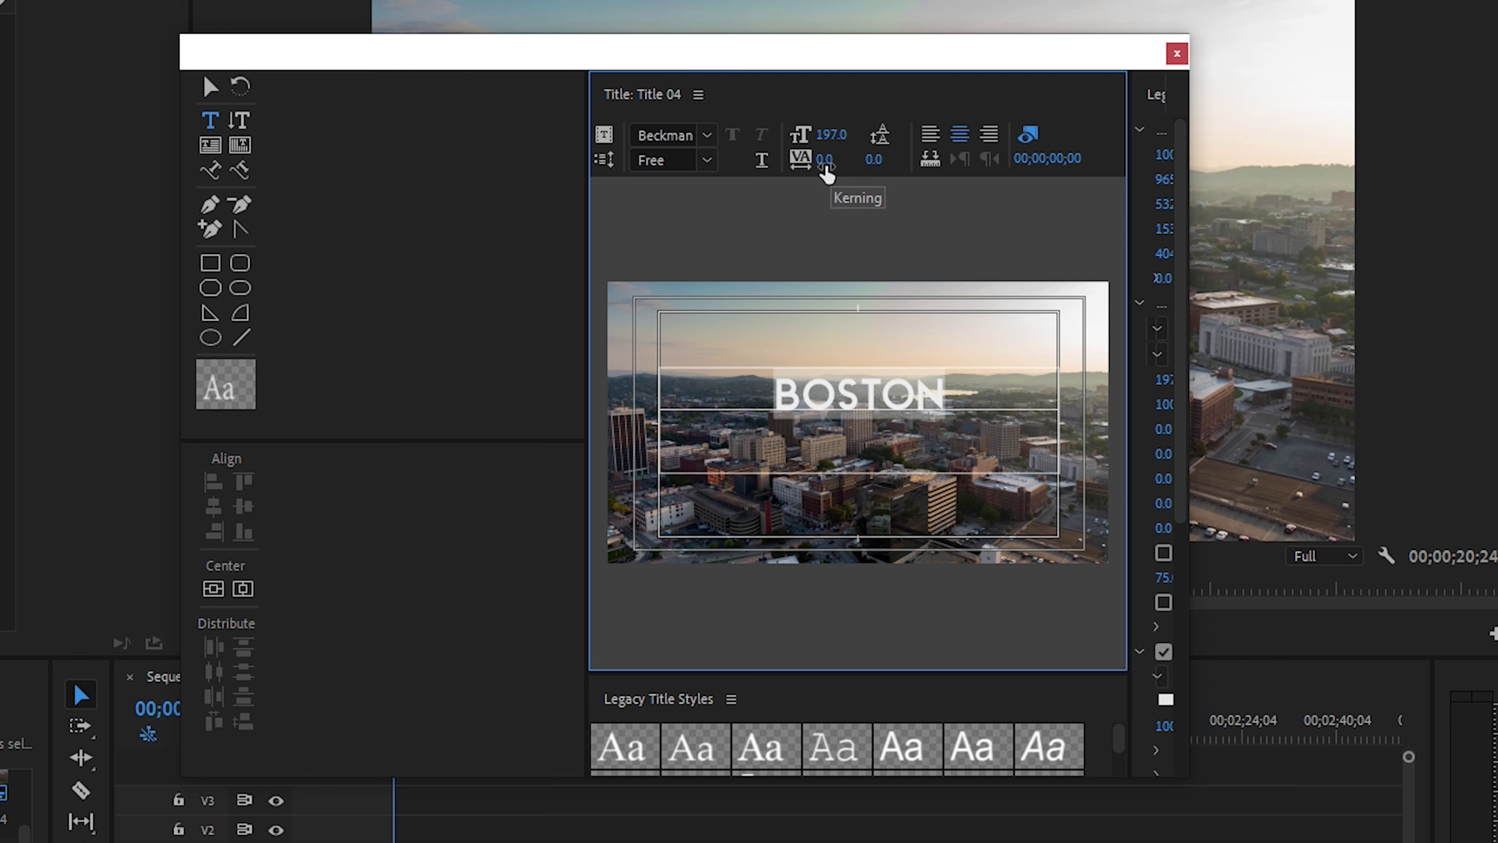
# - Widen BOSTON's kerning to 29.0, shrink its text box to fit, and close the title editor
pyautogui.moveTo(824, 172); pyautogui.dragTo(843, 171)
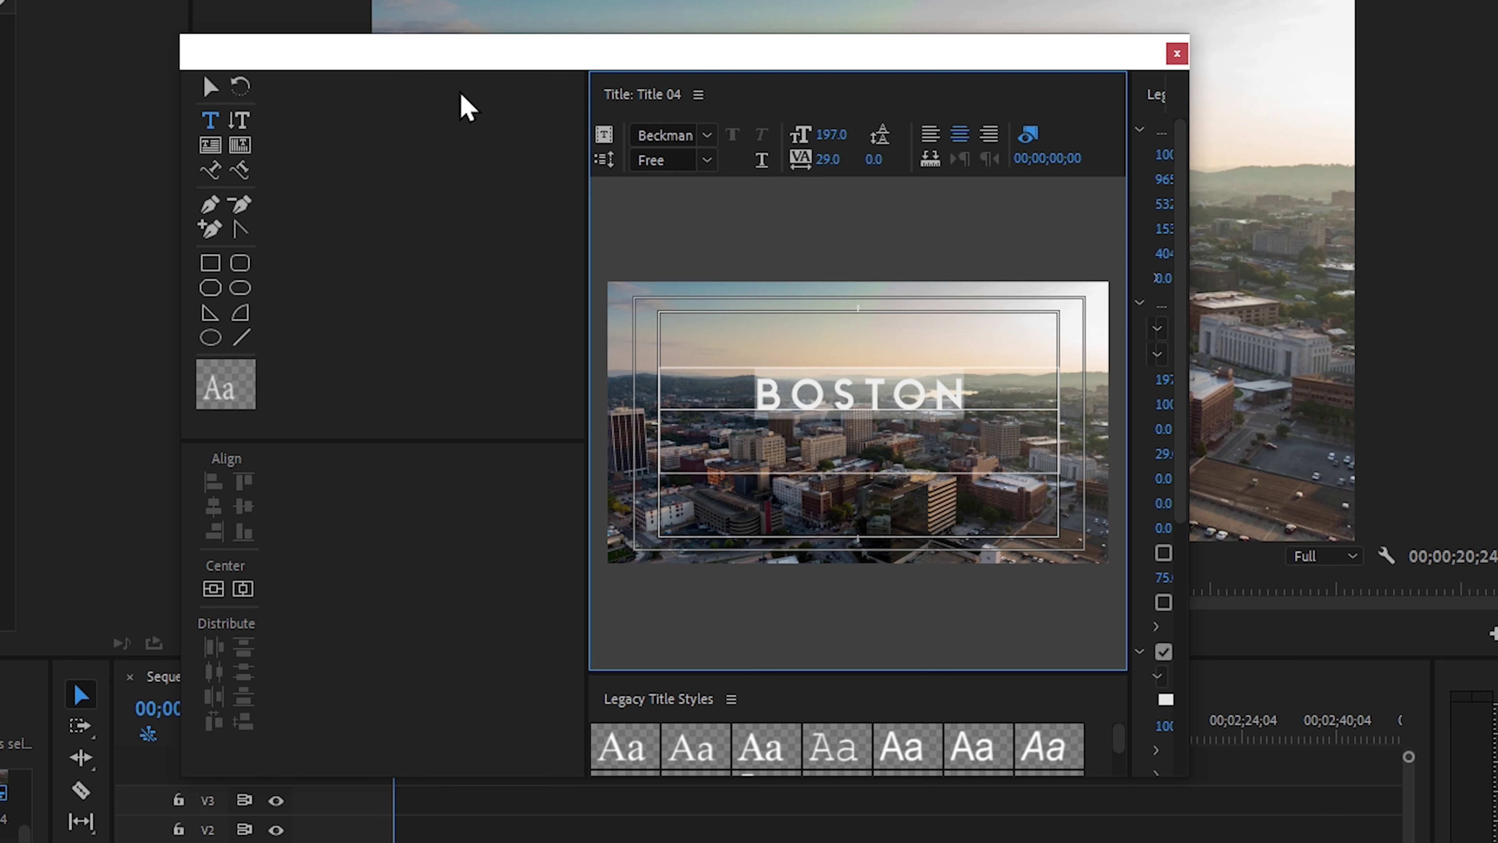
pyautogui.click(211, 86)
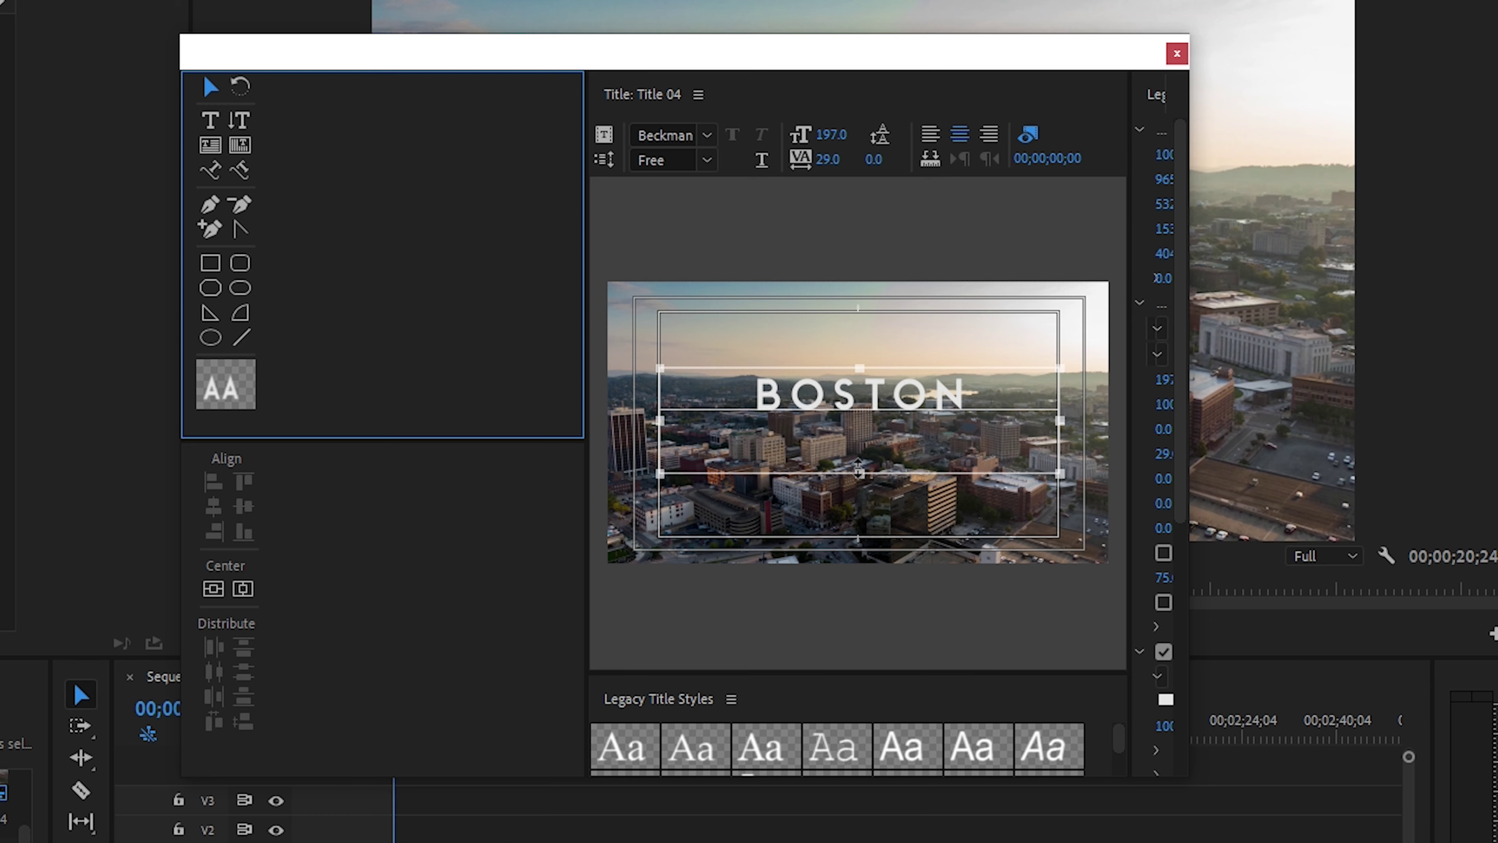
pyautogui.moveTo(858, 472); pyautogui.dragTo(876, 426)
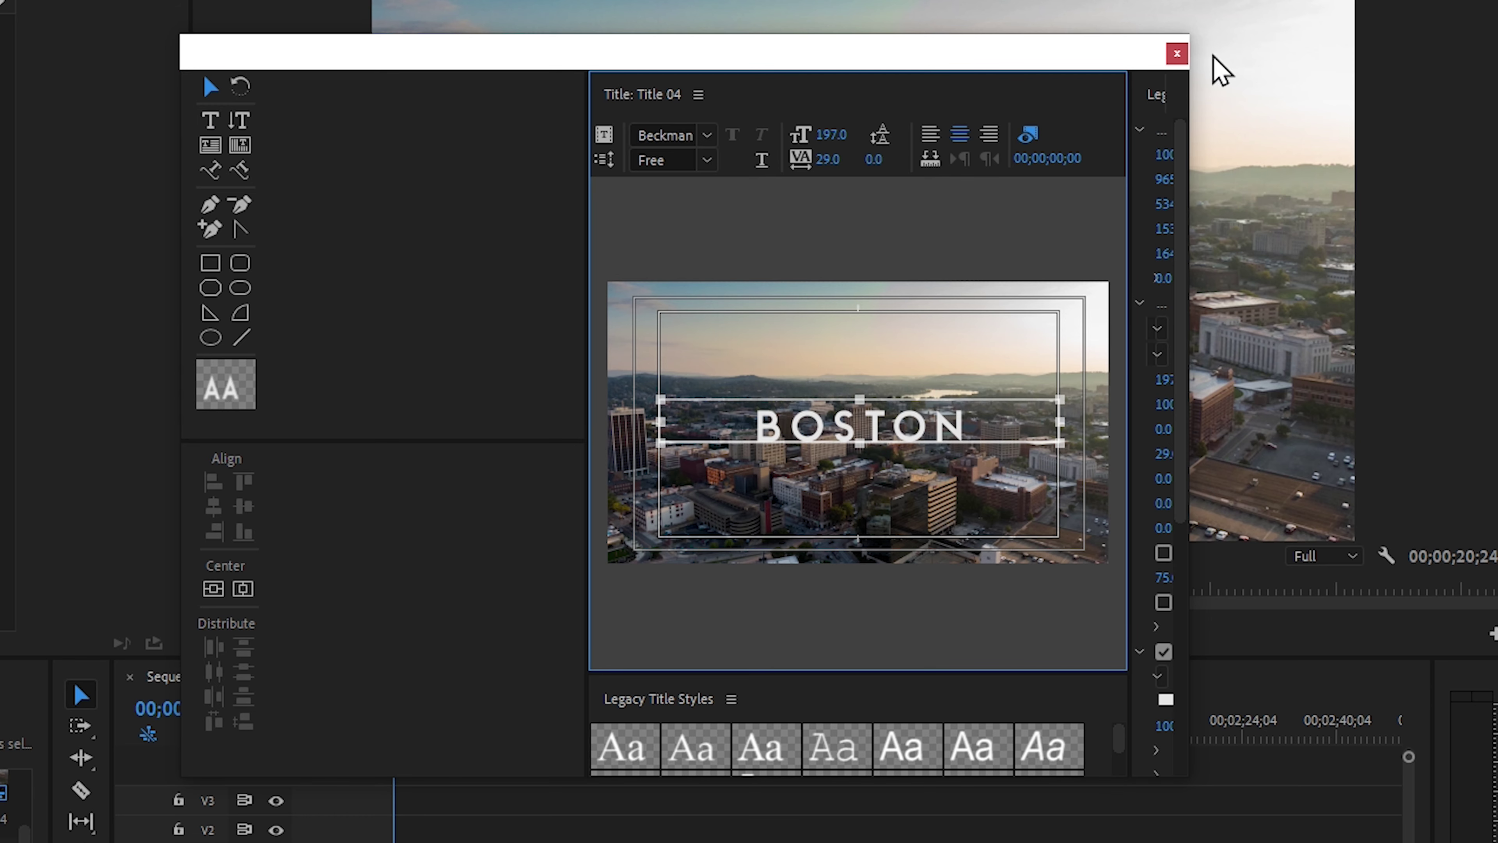
pyautogui.click(1176, 54)
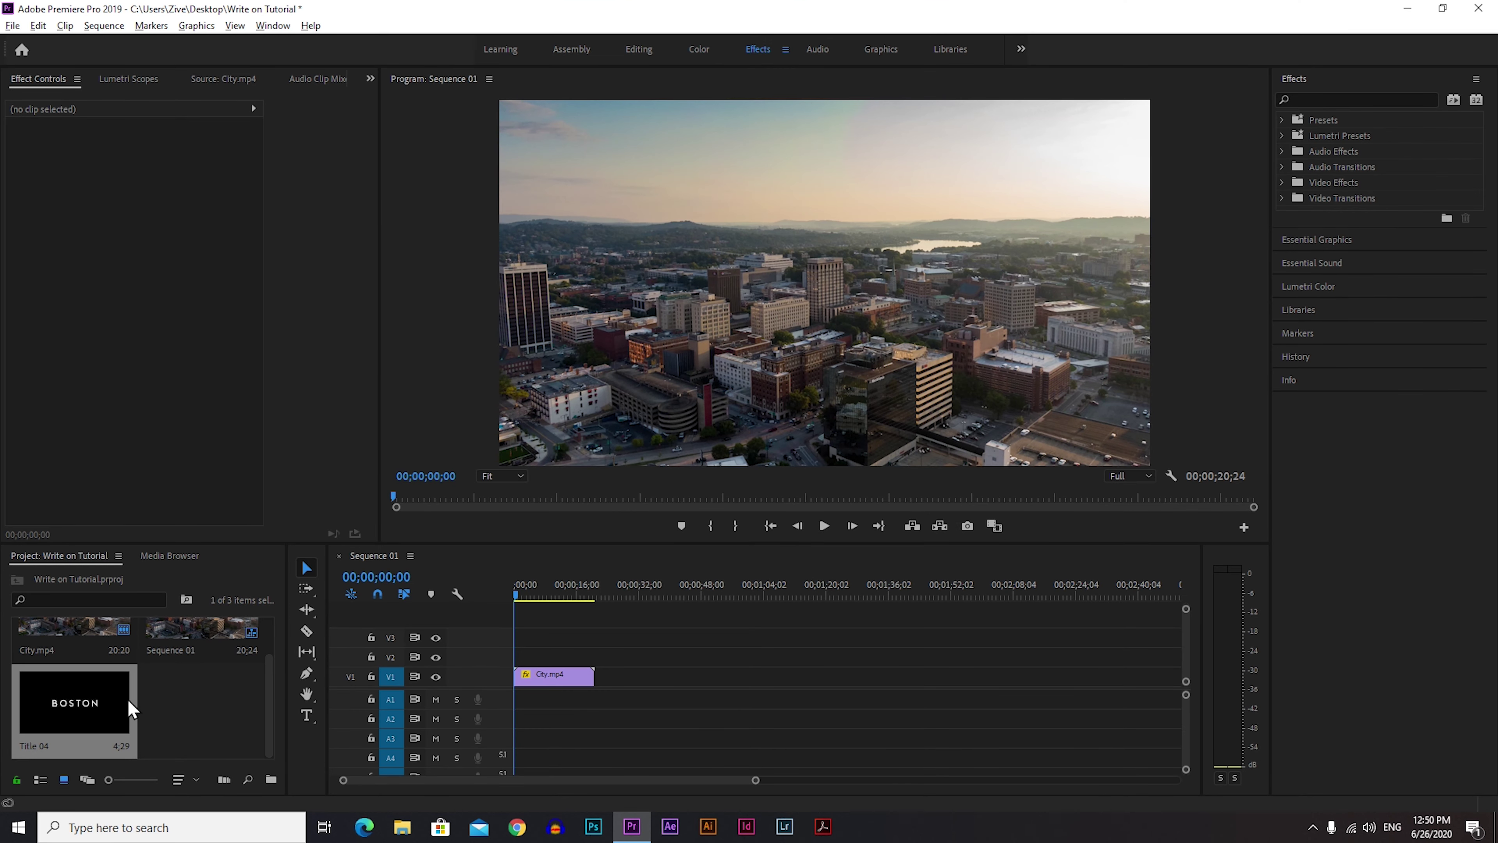
# - Place Title 04 on track V2 above City.mp4 and move the playhead to about six seconds
pyautogui.moveTo(89, 704); pyautogui.dragTo(594, 662)
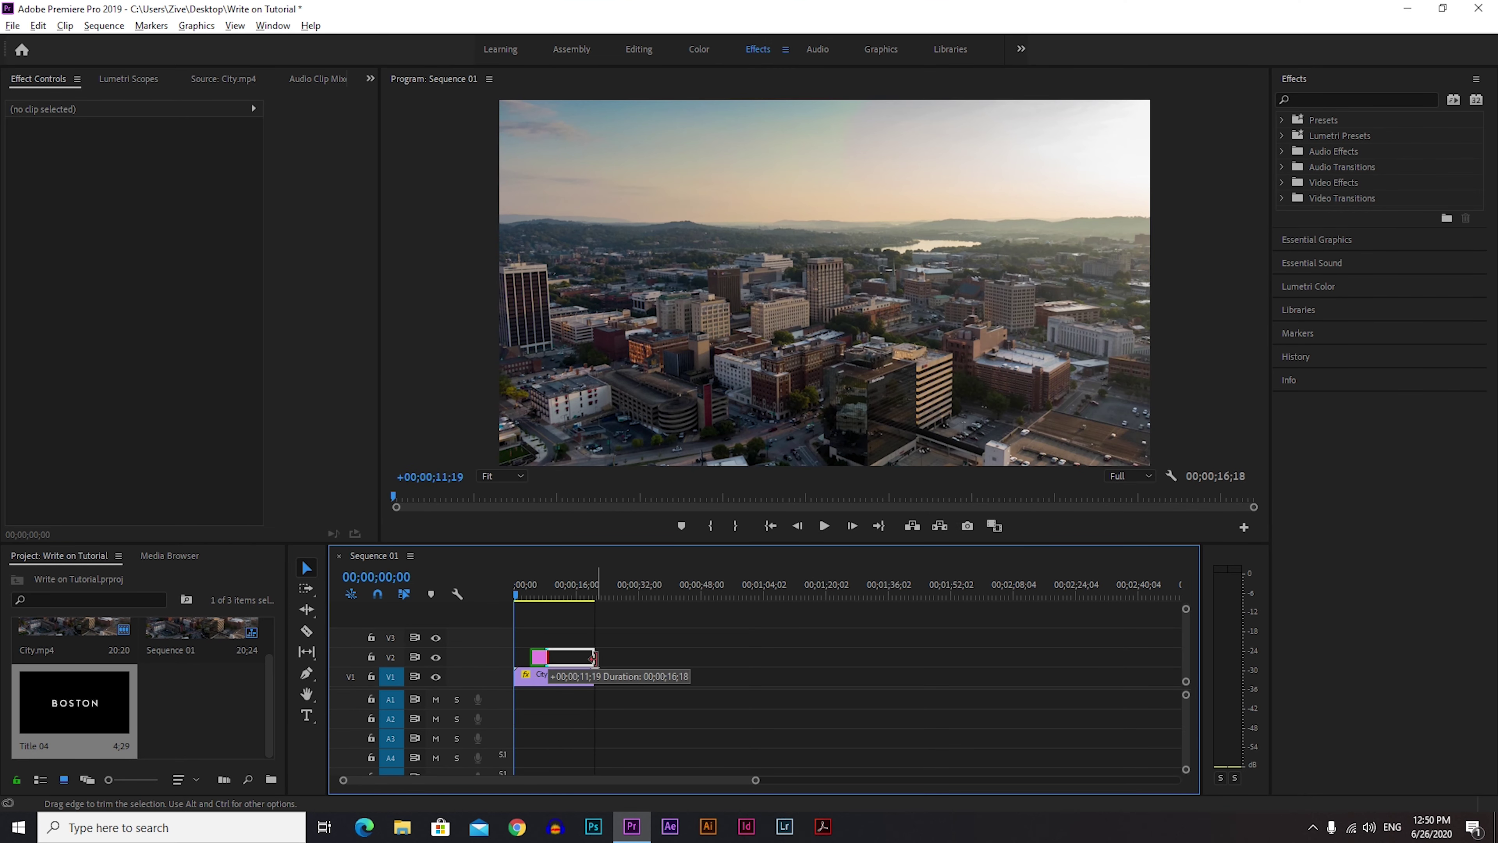
pyautogui.moveTo(514, 595); pyautogui.dragTo(537, 595)
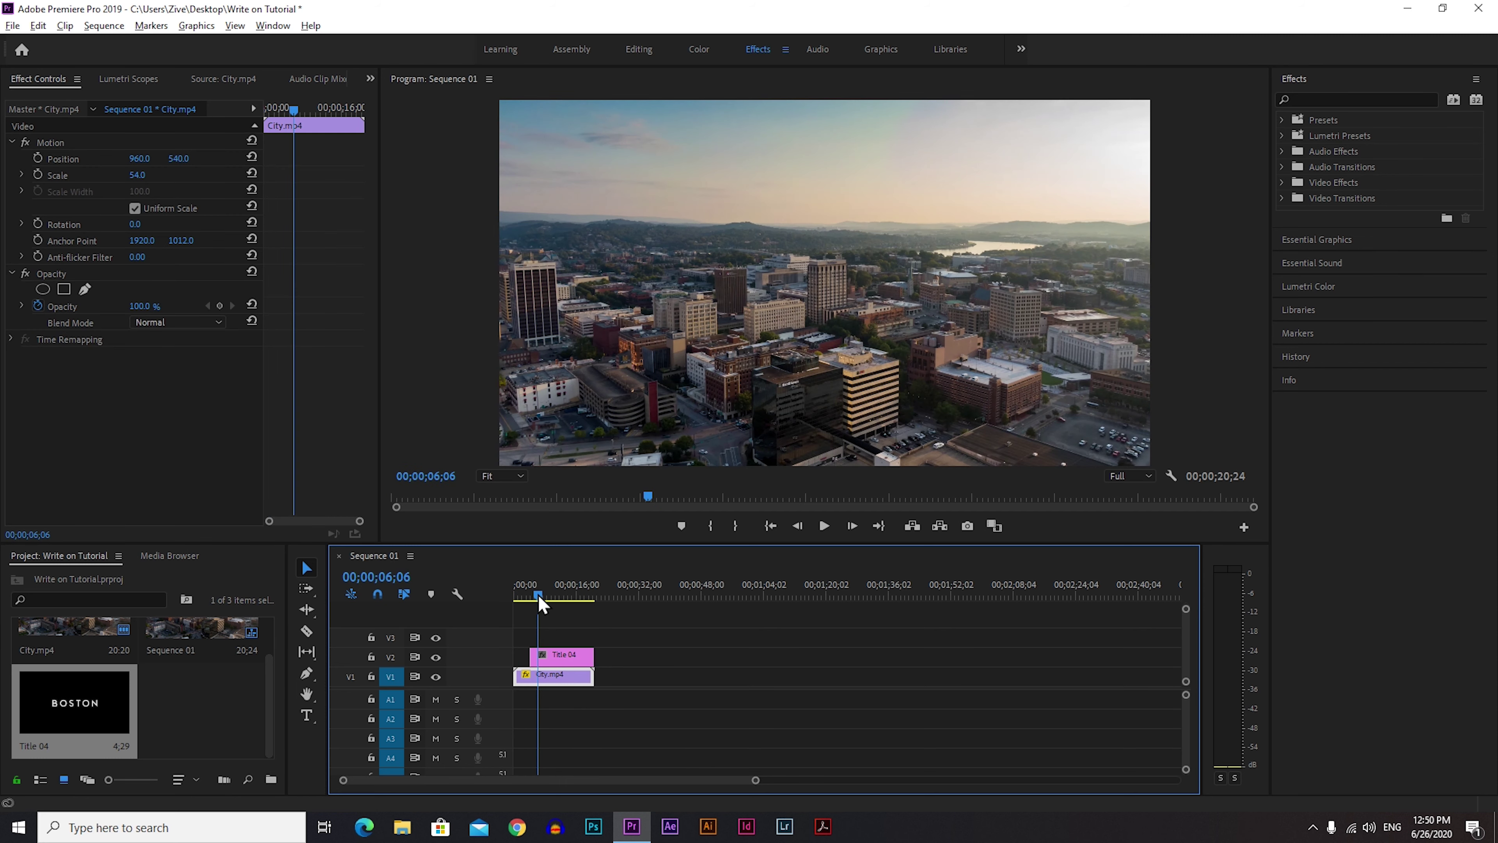
pyautogui.click(223, 724)
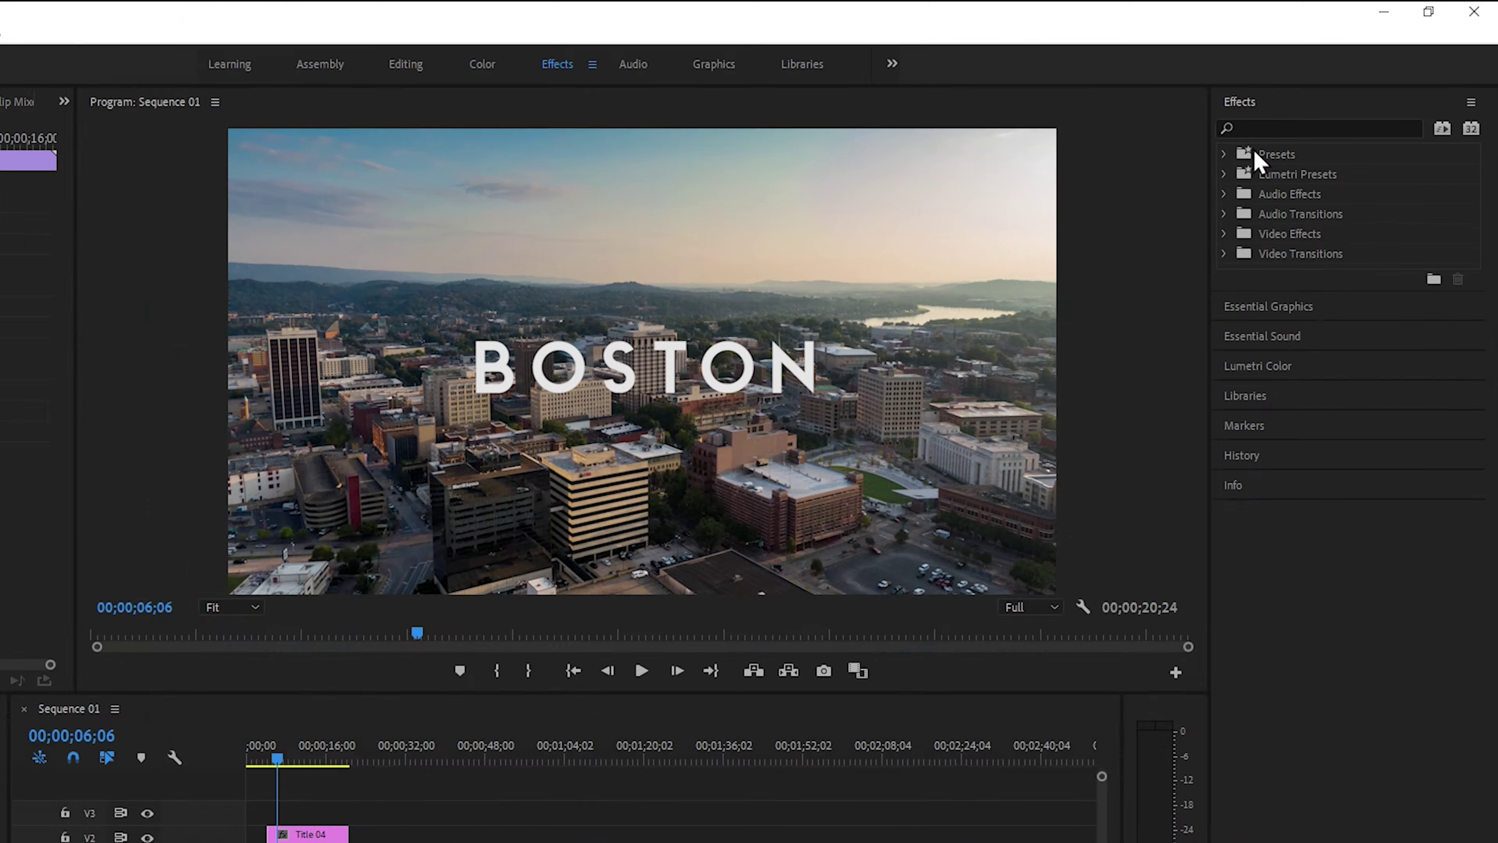
# - Search the Effects panel for 'wri' and apply Write-on to the title clip
pyautogui.click(1263, 128)
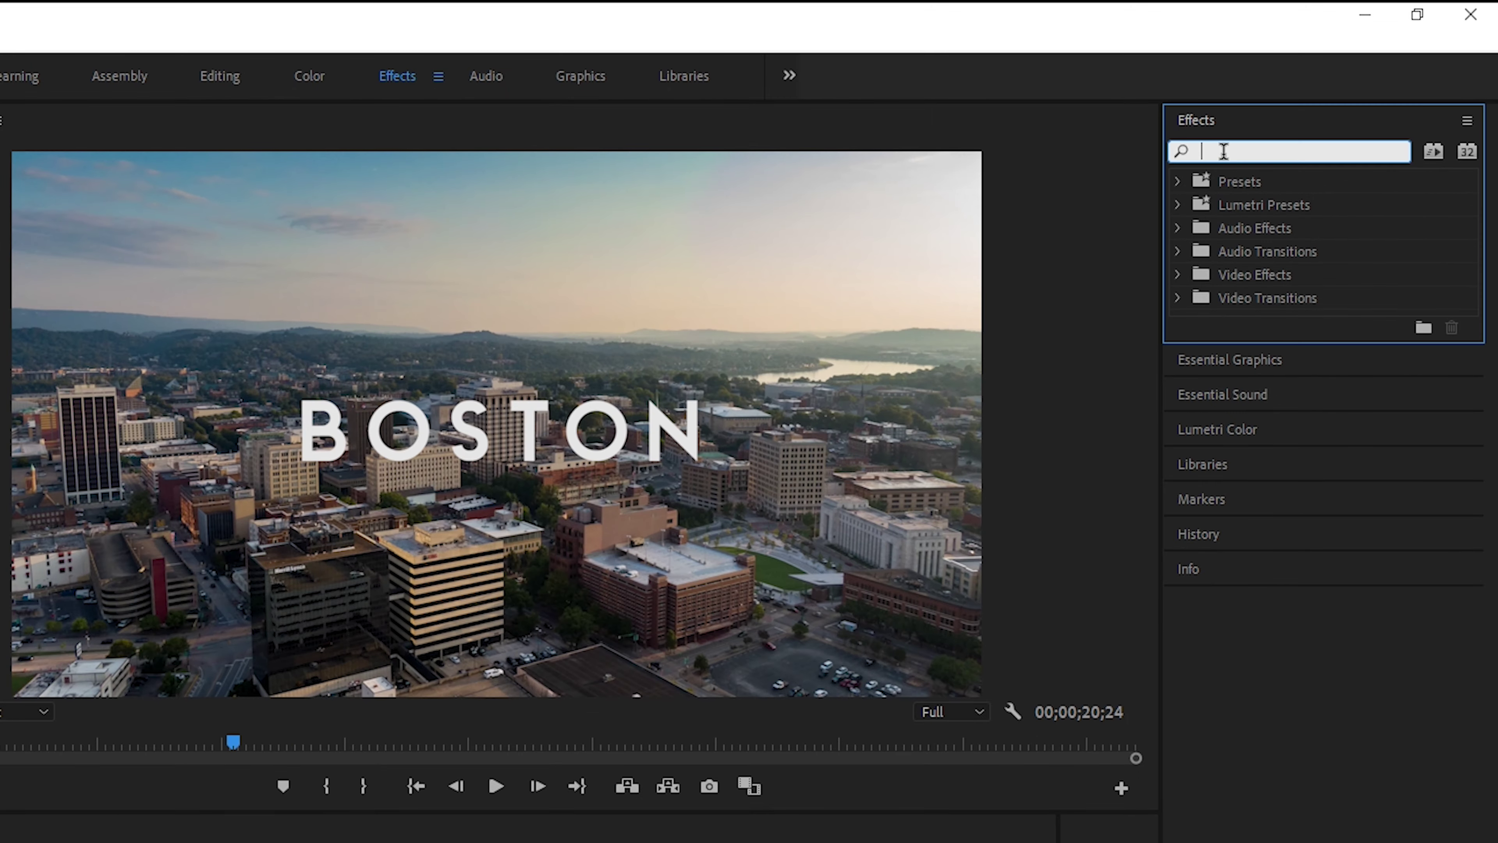
pyautogui.write('write')
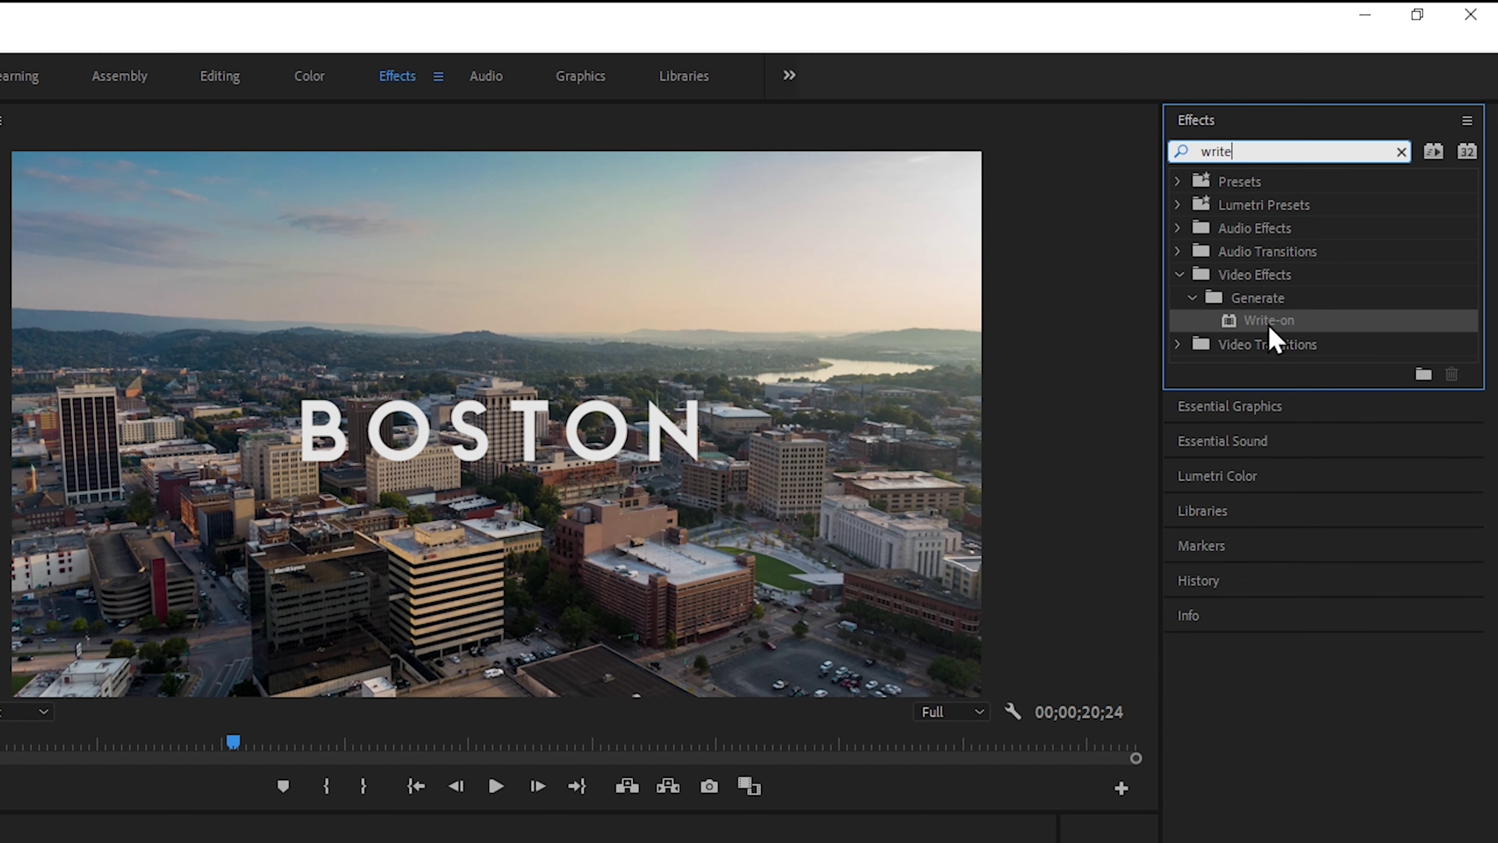
pyautogui.moveTo(1279, 325); pyautogui.dragTo(573, 656)
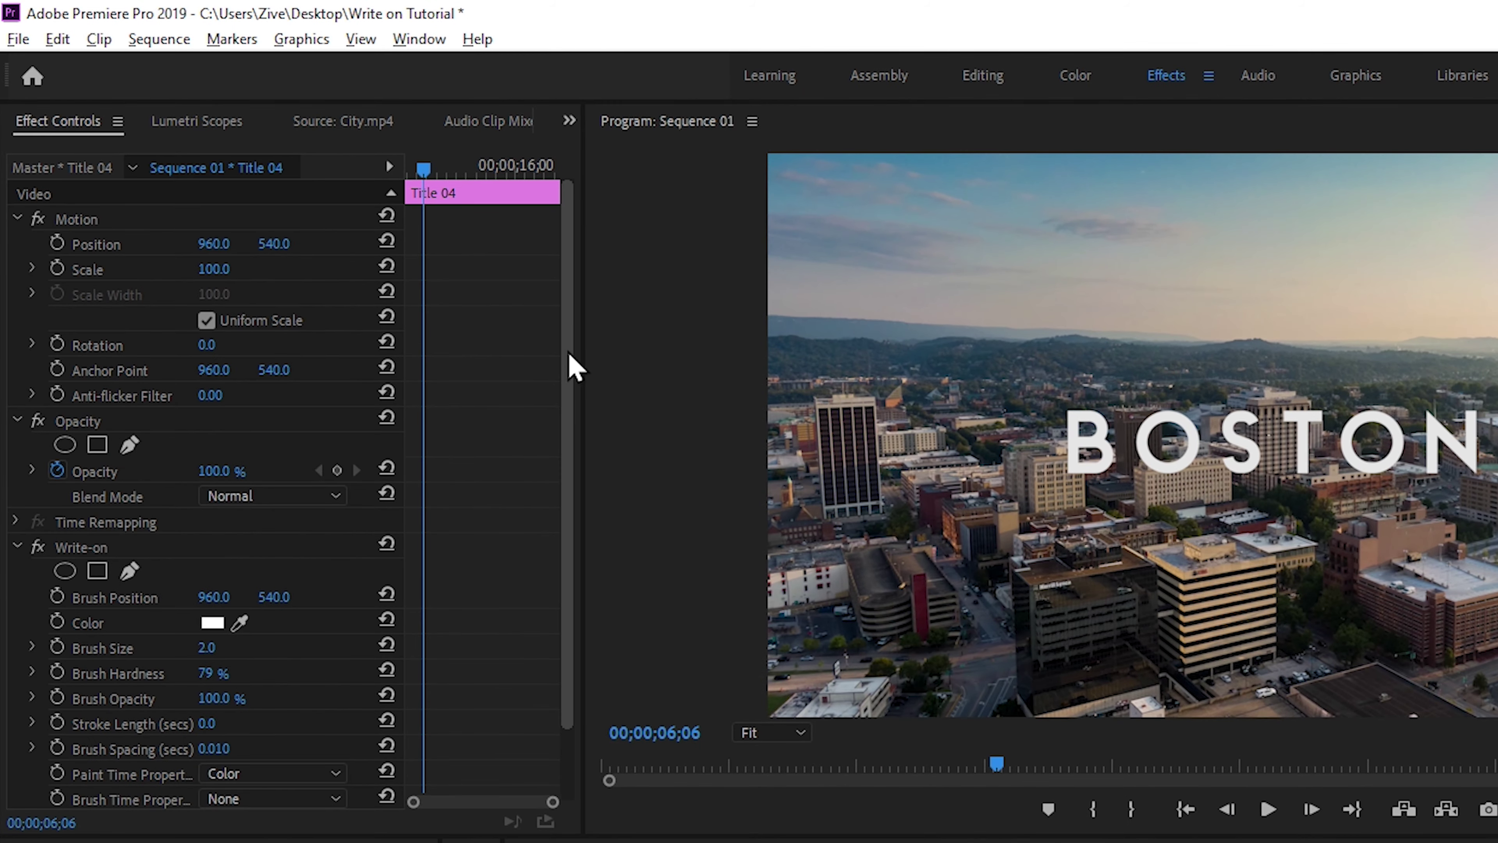
pyautogui.moveTo(572, 367)
pyautogui.mouseDown()
pyautogui.moveTo(568, 451)
pyautogui.moveTo(568, 368)
pyautogui.mouseUp()
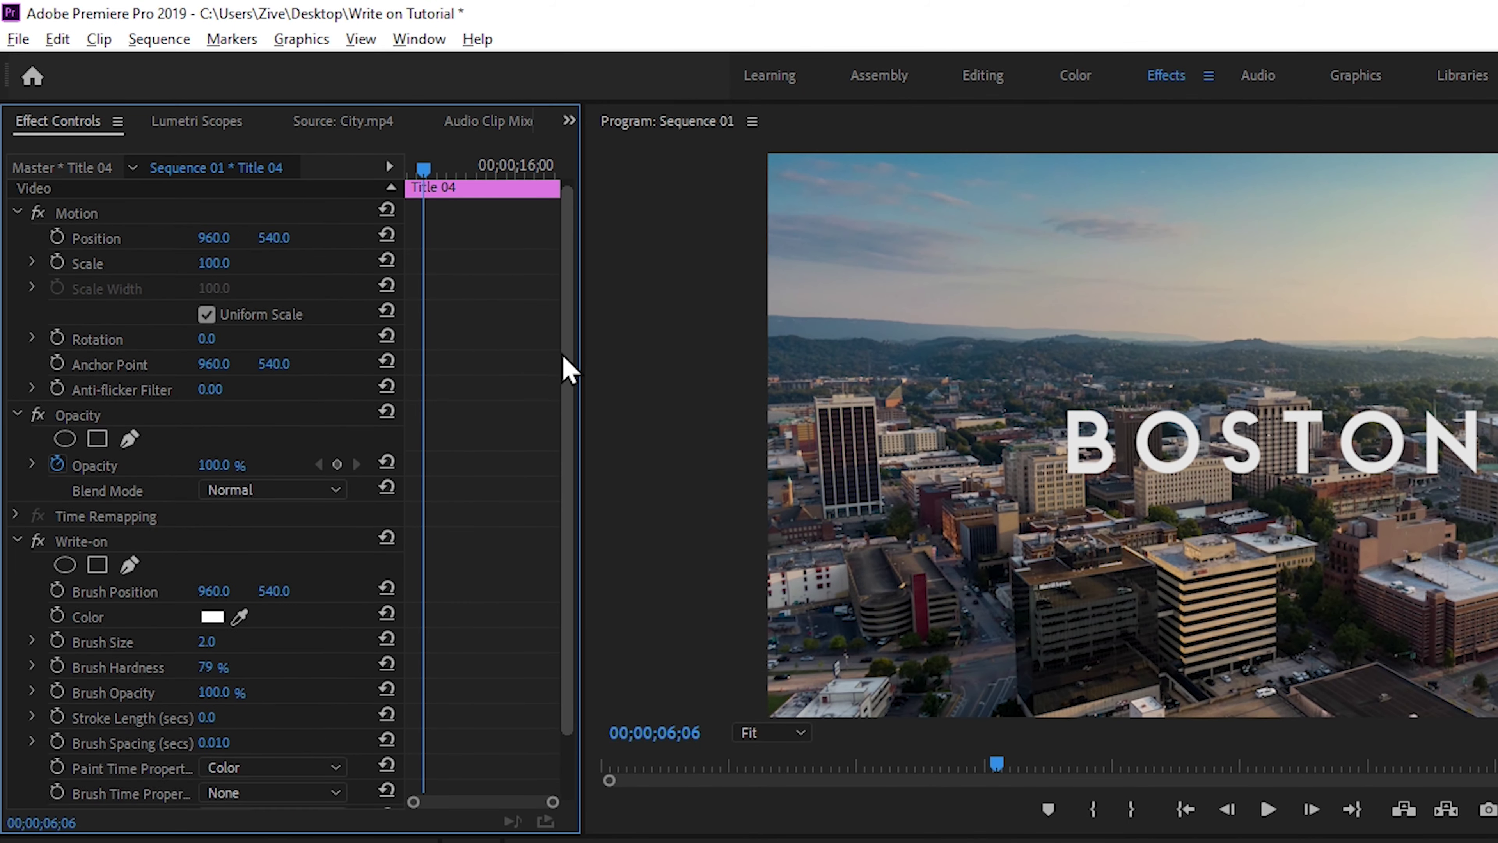
# - Collapse Motion and Opacity, view the preview at 100%, and nudge Brush Size up to 16
pyautogui.click(17, 219)
pyautogui.click(15, 244)
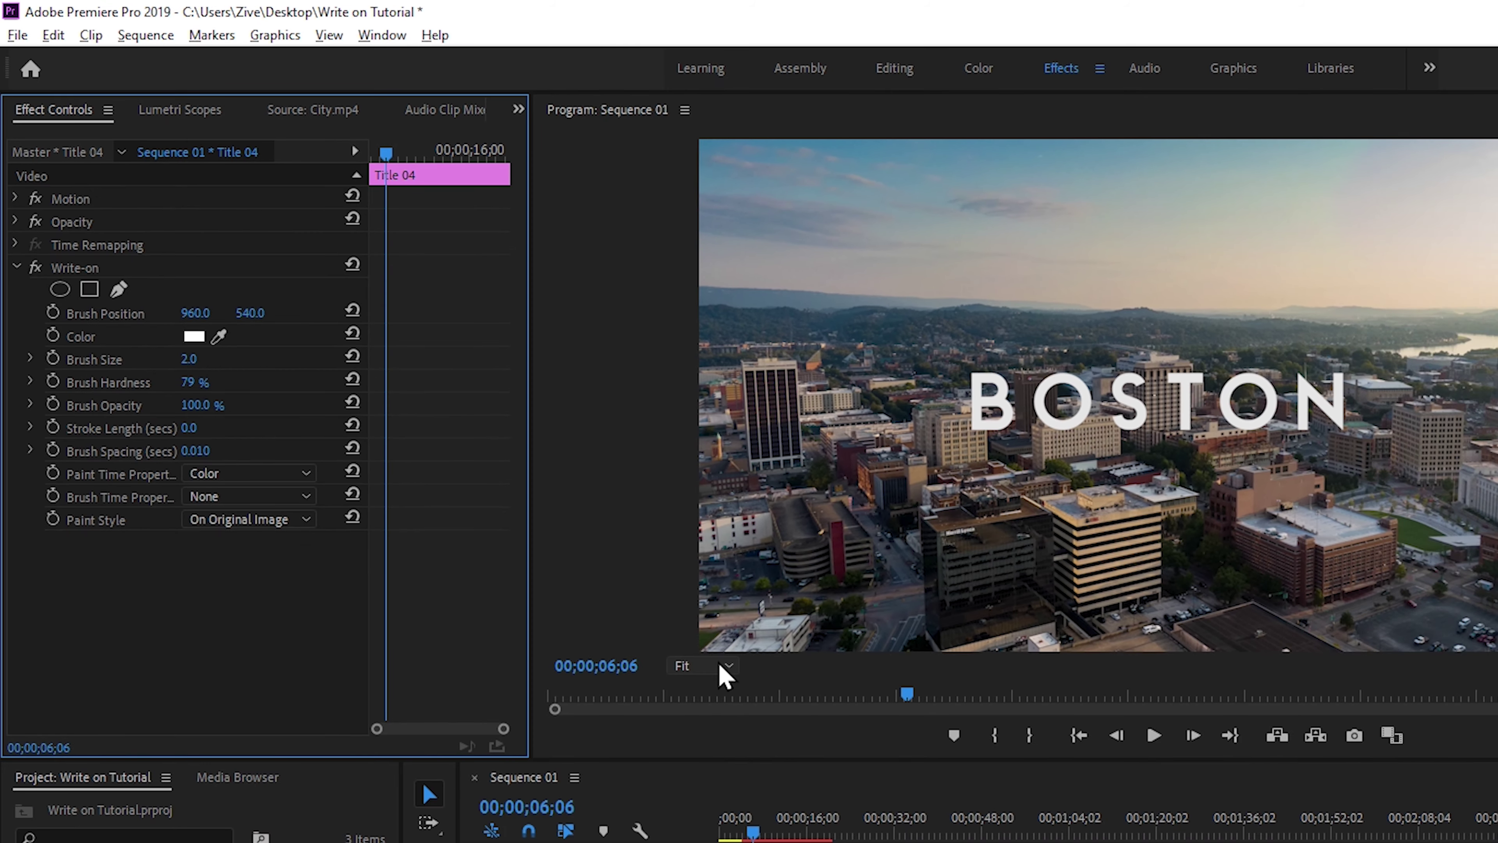
pyautogui.click(791, 734)
pyautogui.click(718, 811)
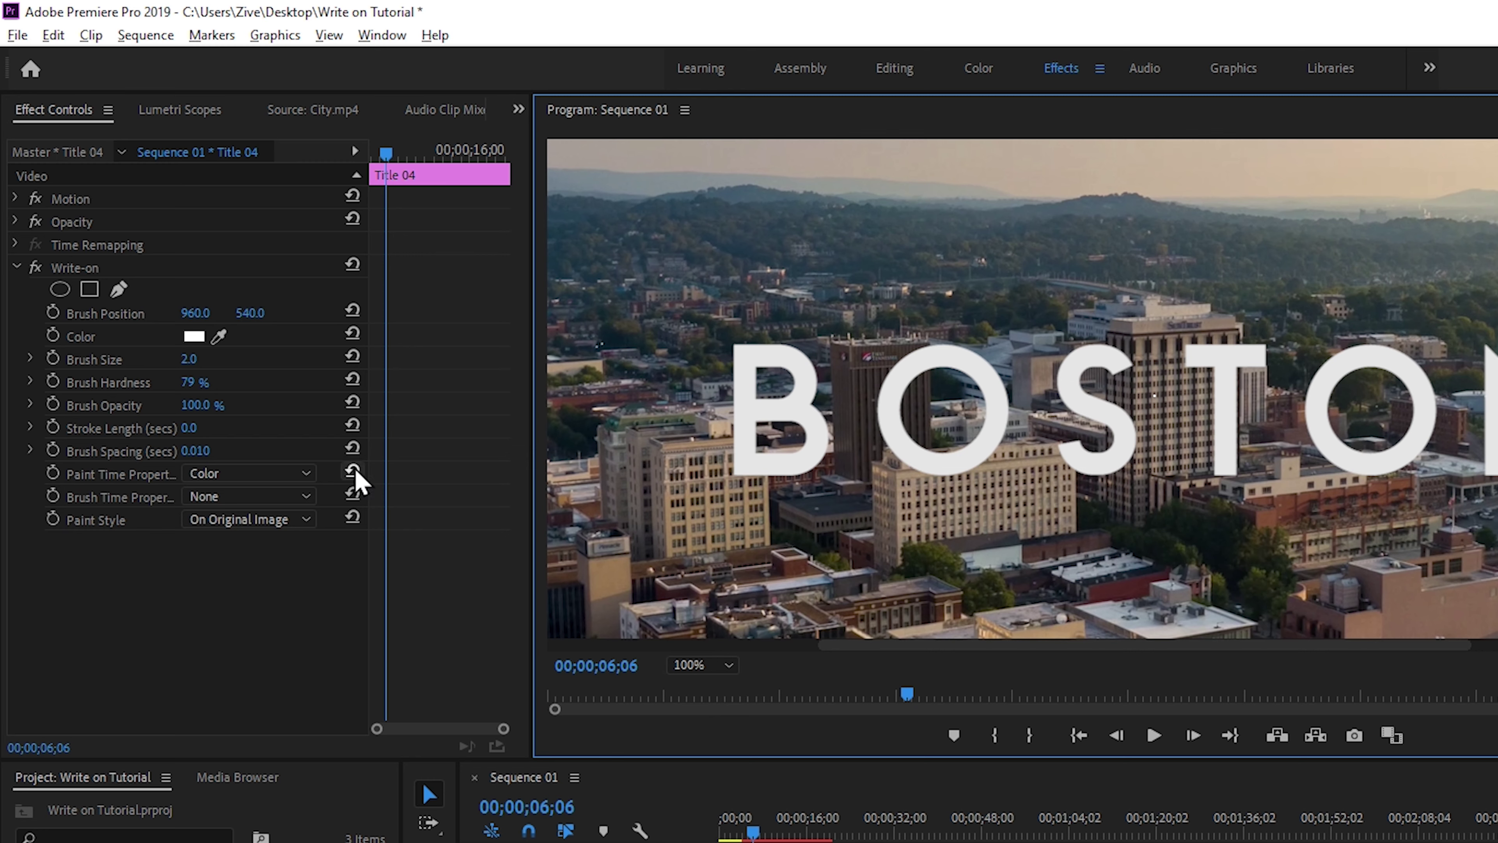
pyautogui.click(190, 364)
pyautogui.moveTo(190, 359); pyautogui.dragTo(196, 359)
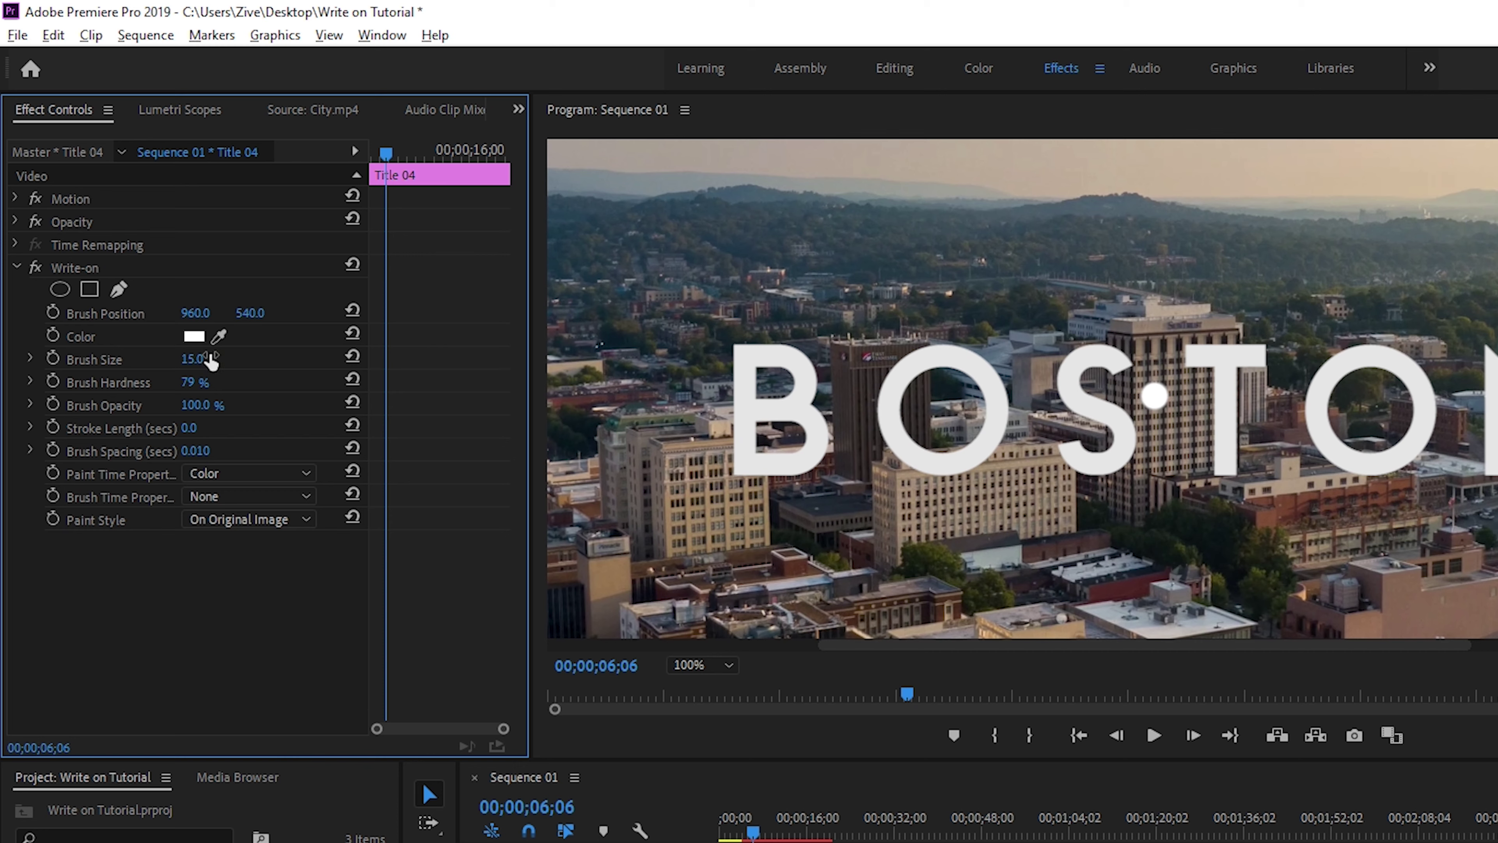
# - Set Write-on Stroke Length to 6 seconds and Brush Spacing to 0.001 seconds
pyautogui.click(192, 428)
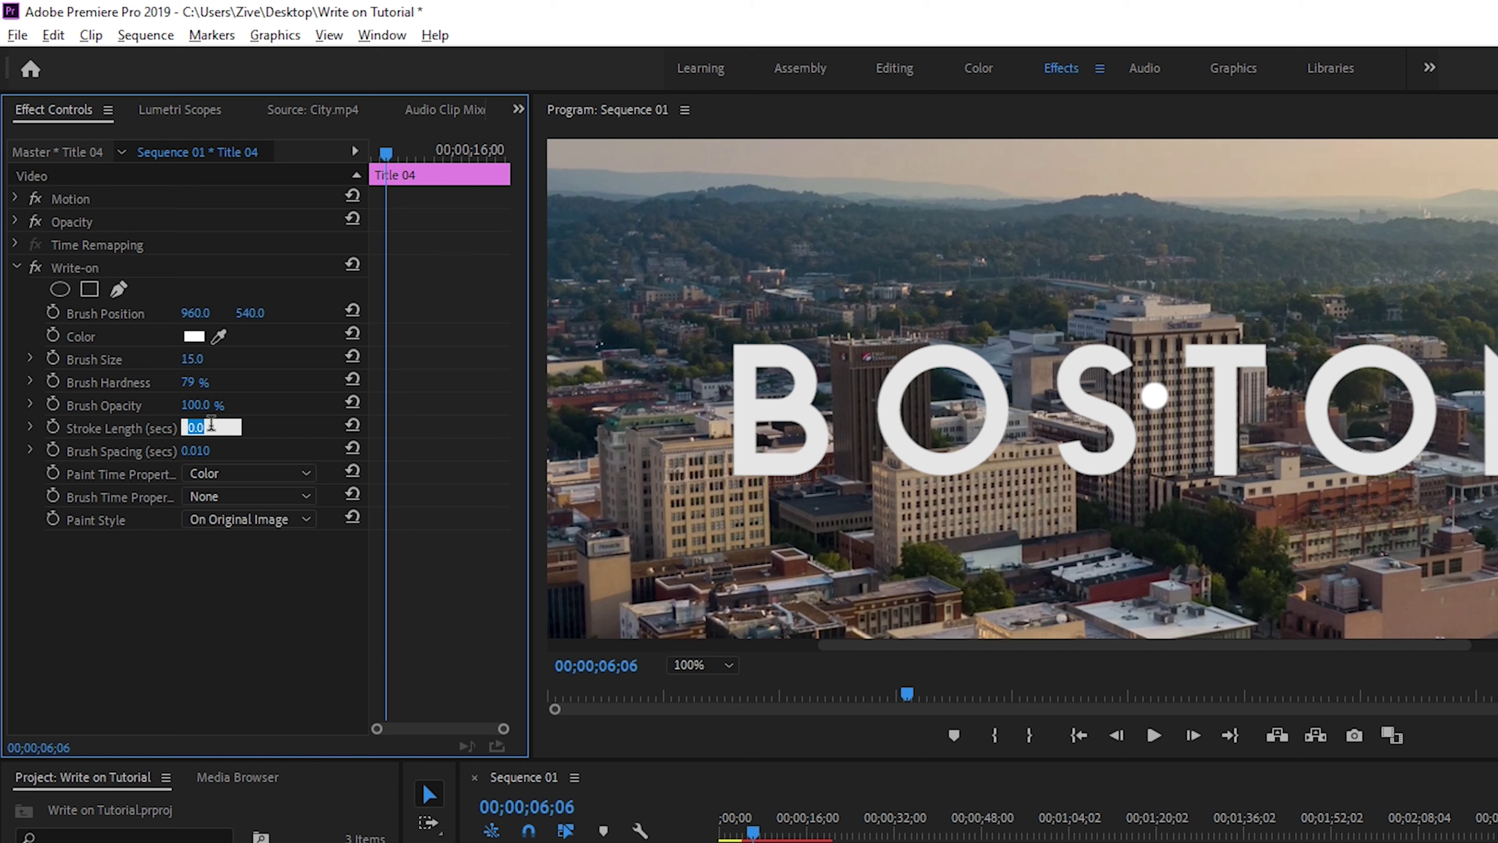
pyautogui.write('6')
pyautogui.press('Return')
pyautogui.click(208, 449)
pyautogui.write('0')
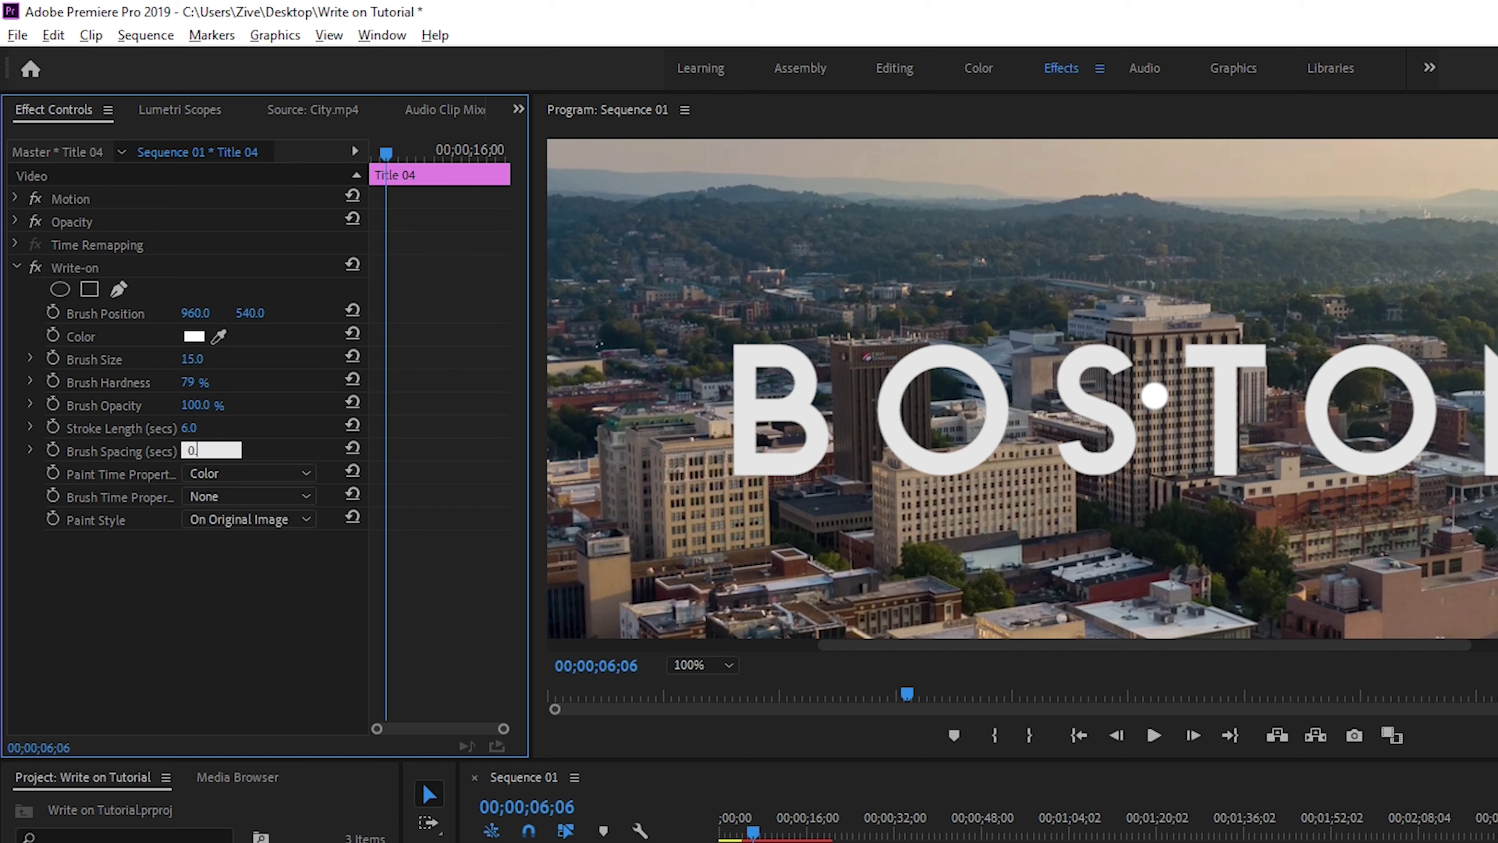
pyautogui.press('Return')
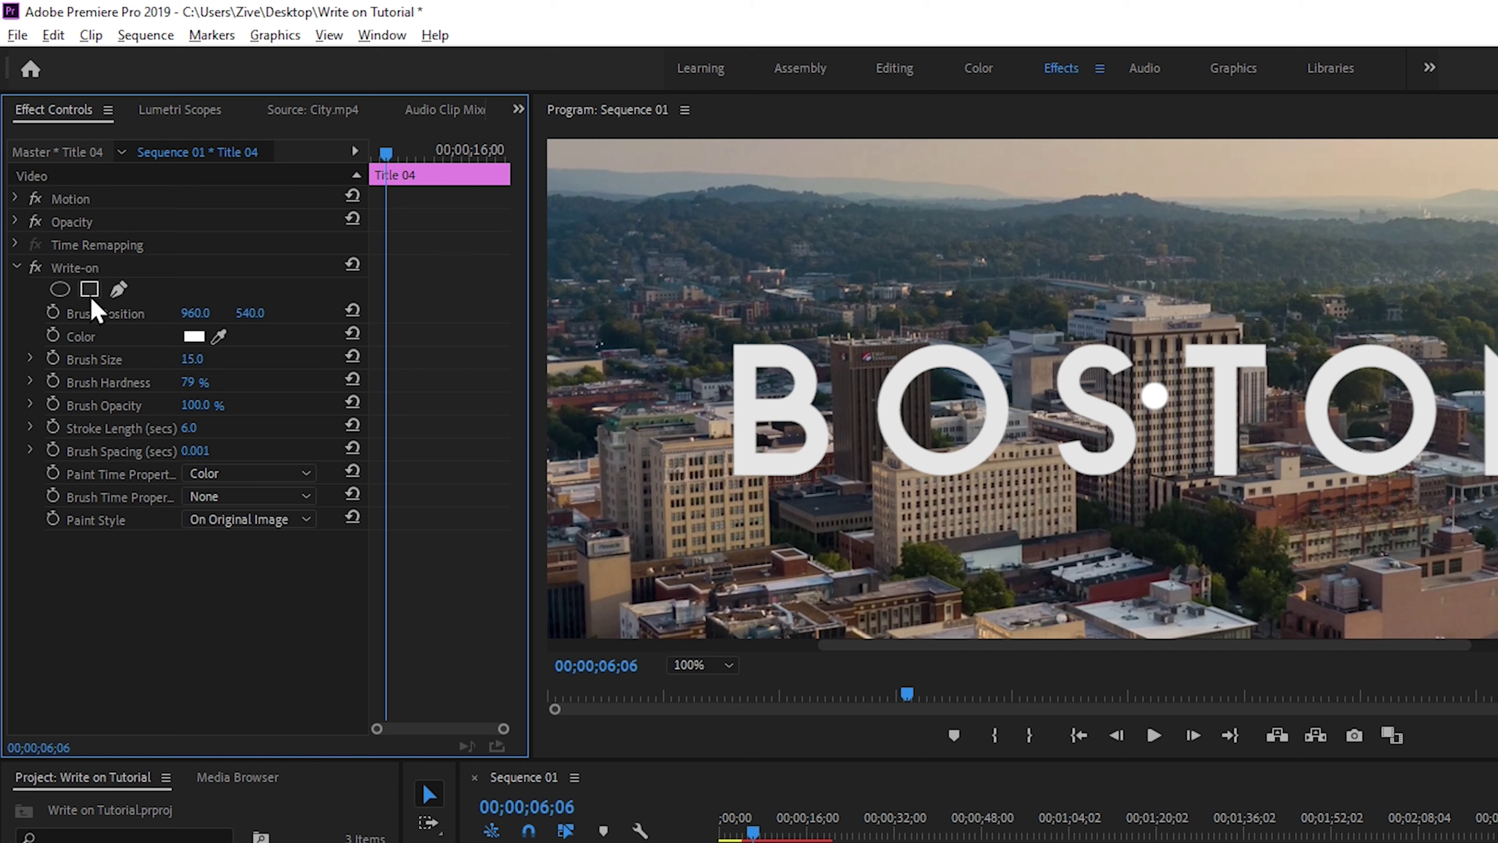
# - Move the Write-on brush to the B's bottom-left corner and settle its size at 18
pyautogui.click(86, 268)
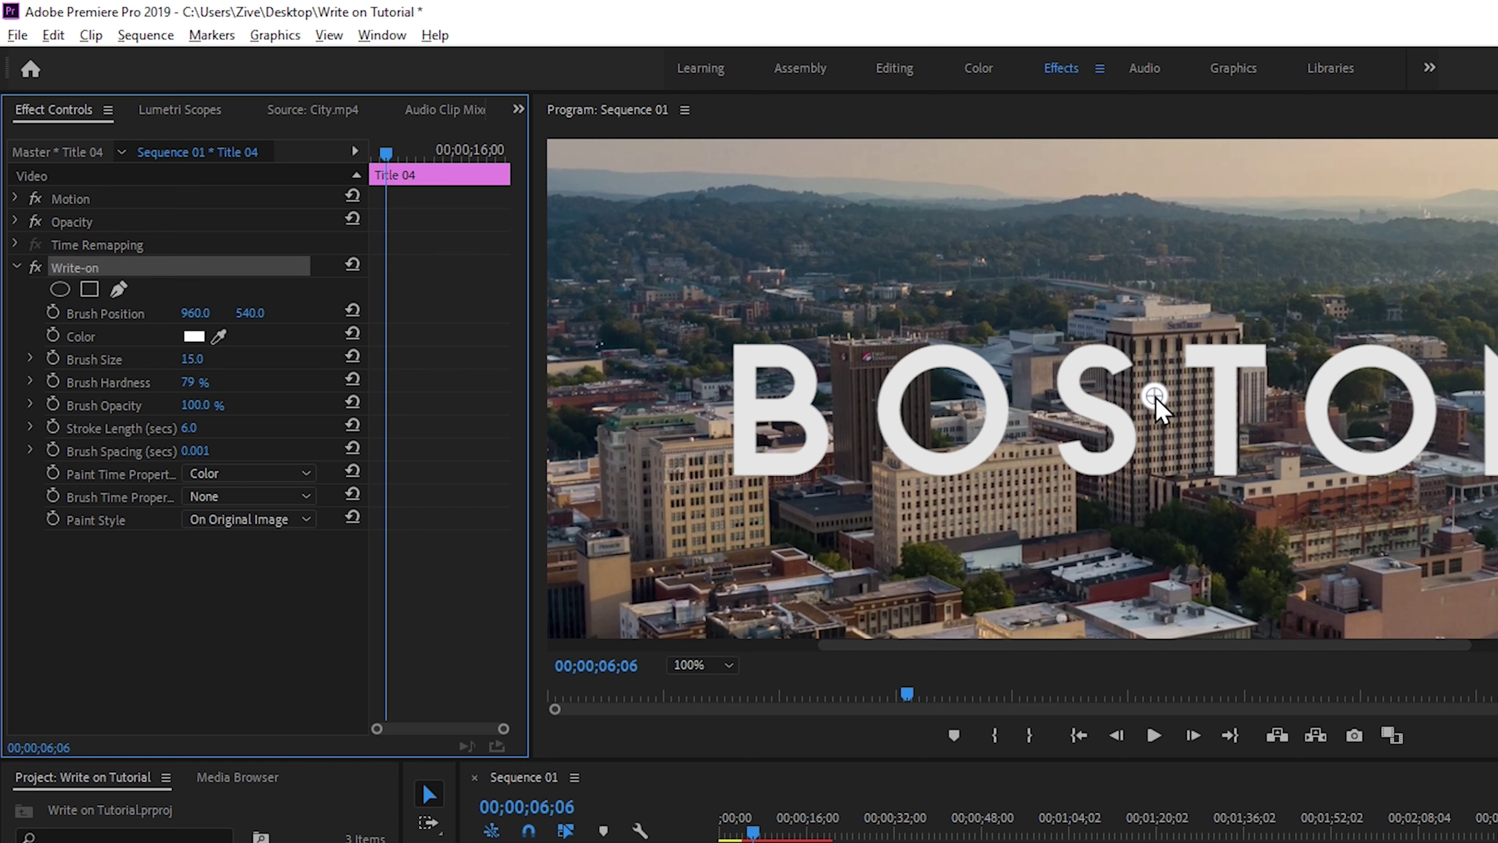
pyautogui.moveTo(1154, 395)
pyautogui.mouseDown()
pyautogui.moveTo(1114, 468)
pyautogui.moveTo(825, 514)
pyautogui.moveTo(722, 486)
pyautogui.moveTo(744, 467)
pyautogui.mouseUp()
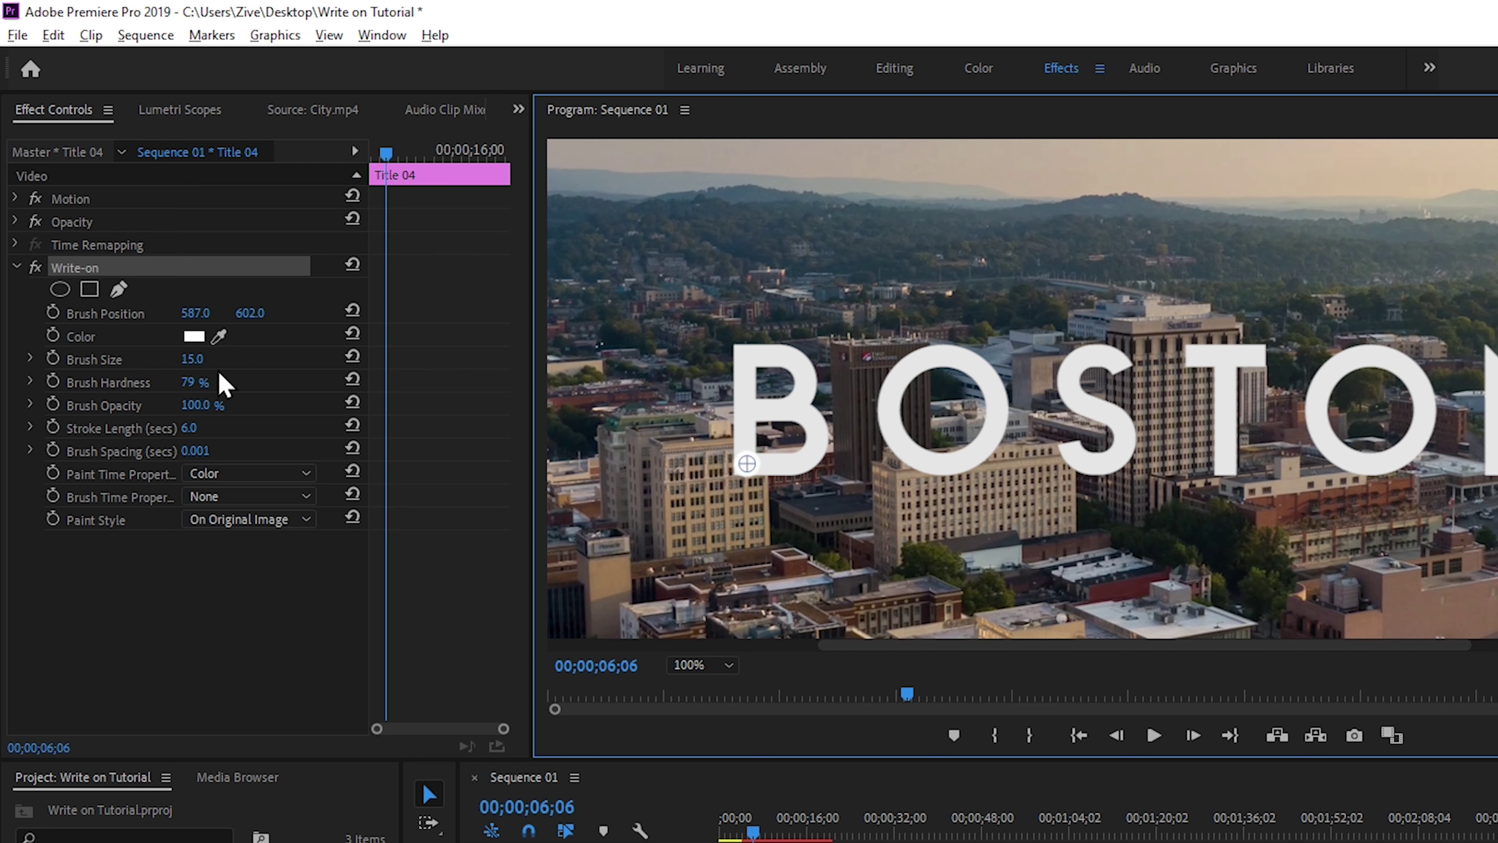
pyautogui.click(198, 358)
pyautogui.write('30')
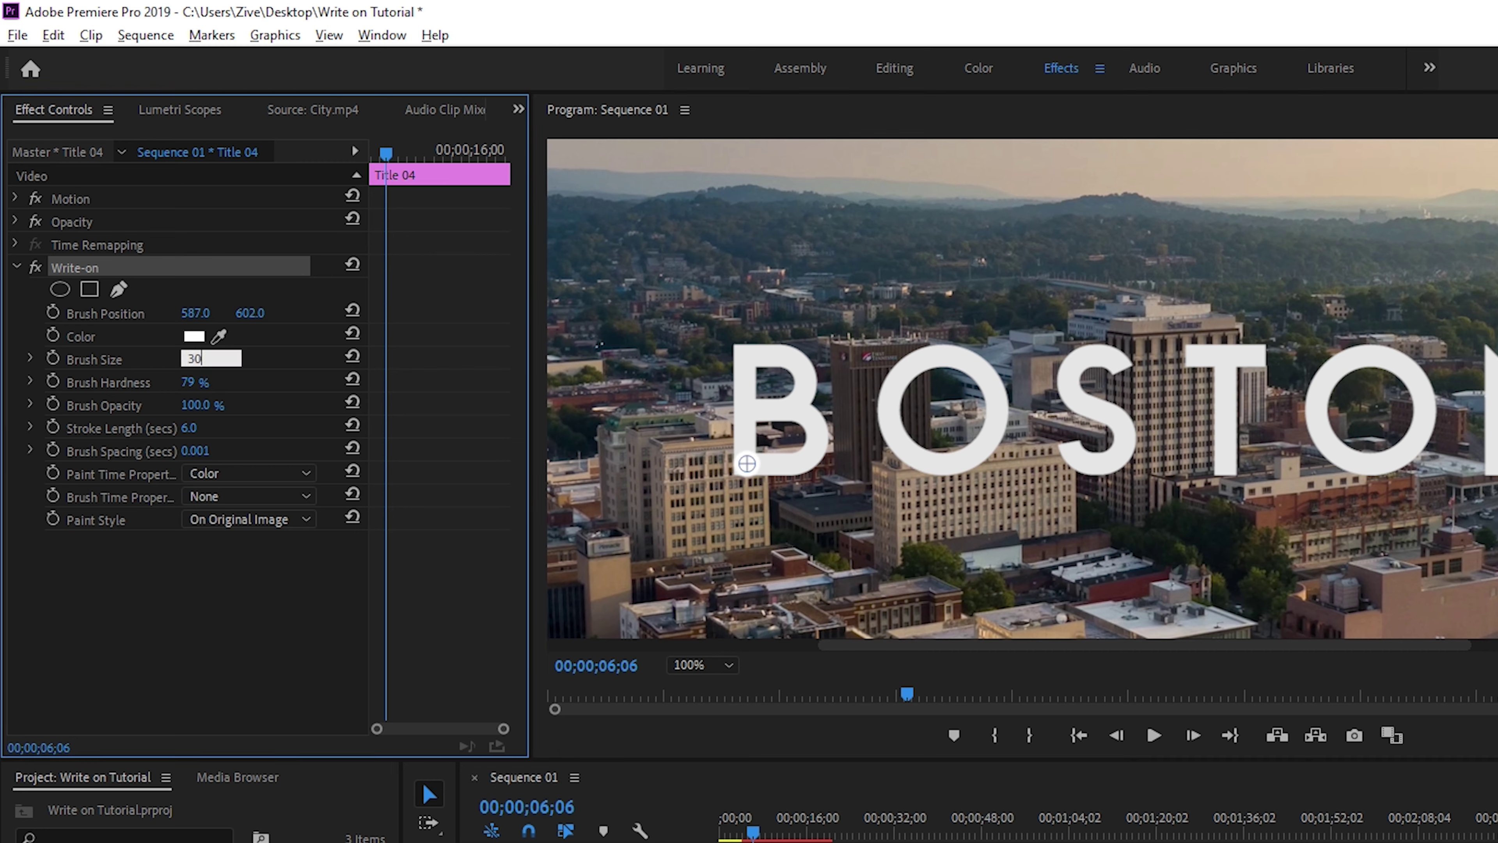
pyautogui.press('Return')
pyautogui.click(210, 356)
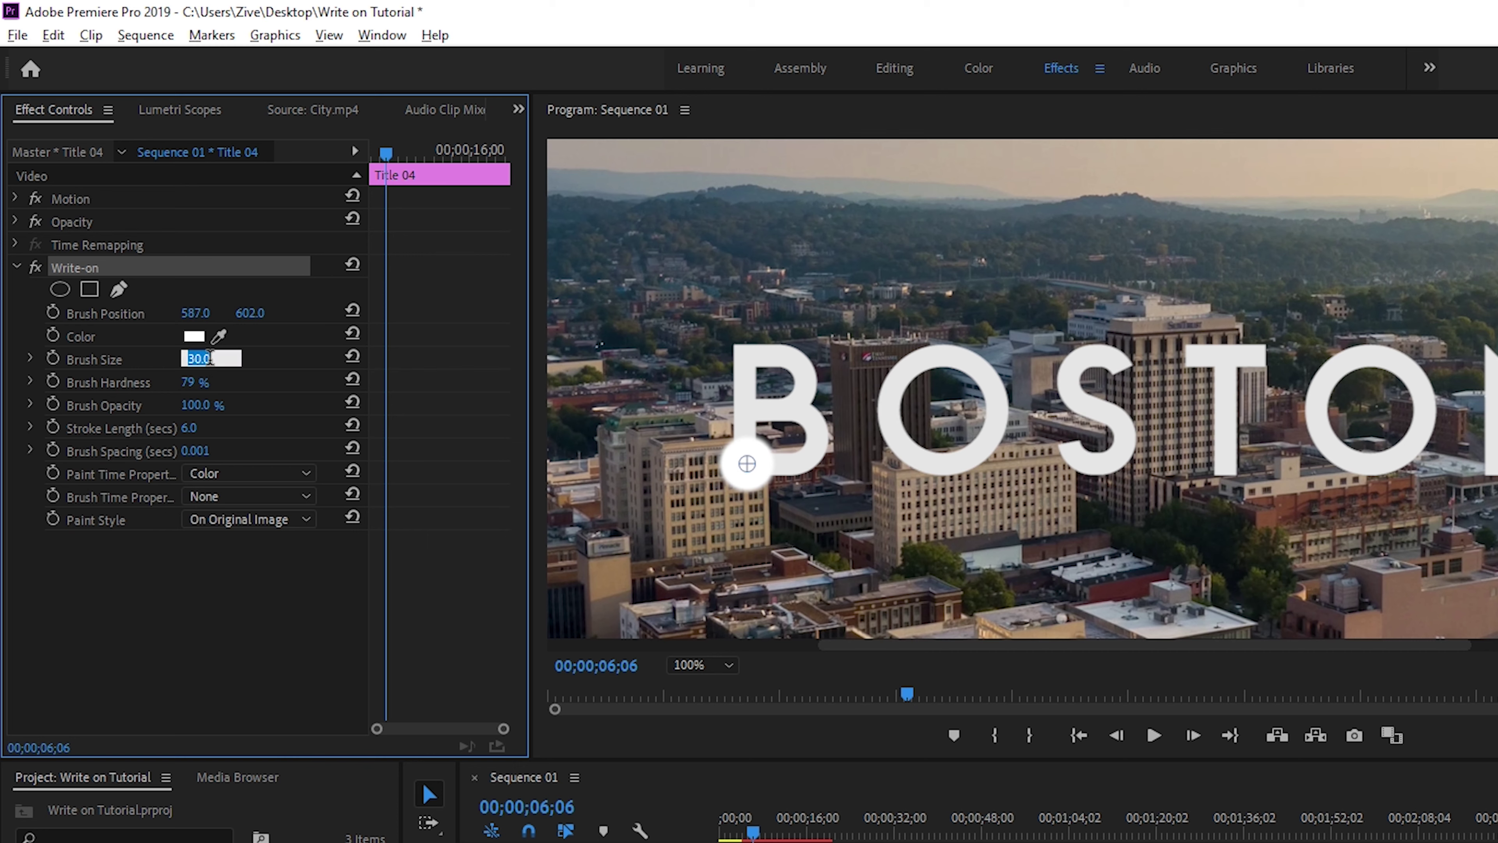
pyautogui.write('20')
pyautogui.press('Return')
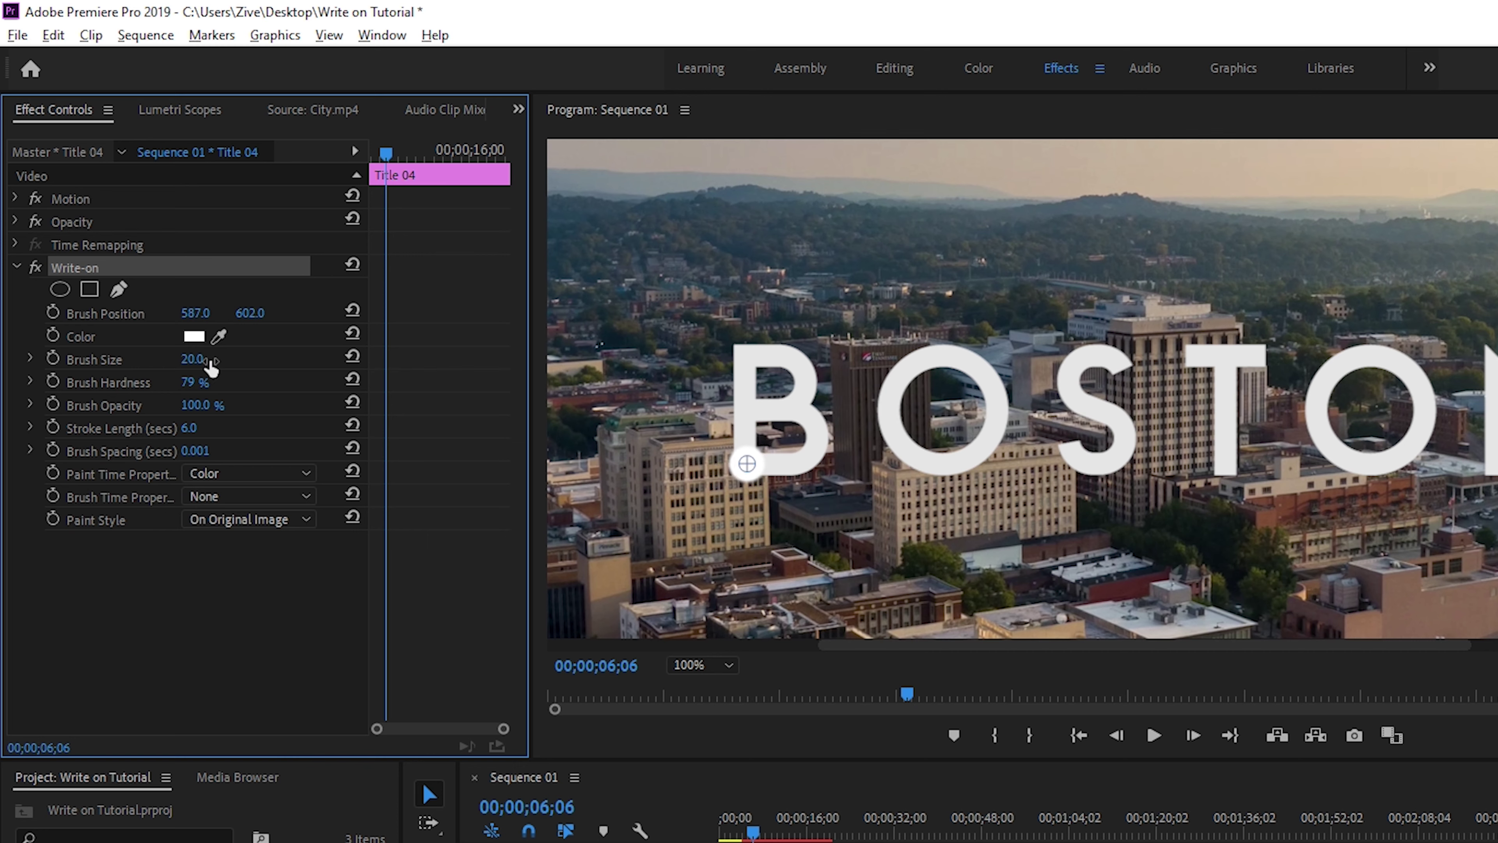
pyautogui.click(204, 358)
pyautogui.write('18')
pyautogui.press('Return')
# - Colour the brush red (#D80000), then clear the selection and move the playhead to 4;00
pyautogui.click(195, 336)
pyautogui.click(1030, 660)
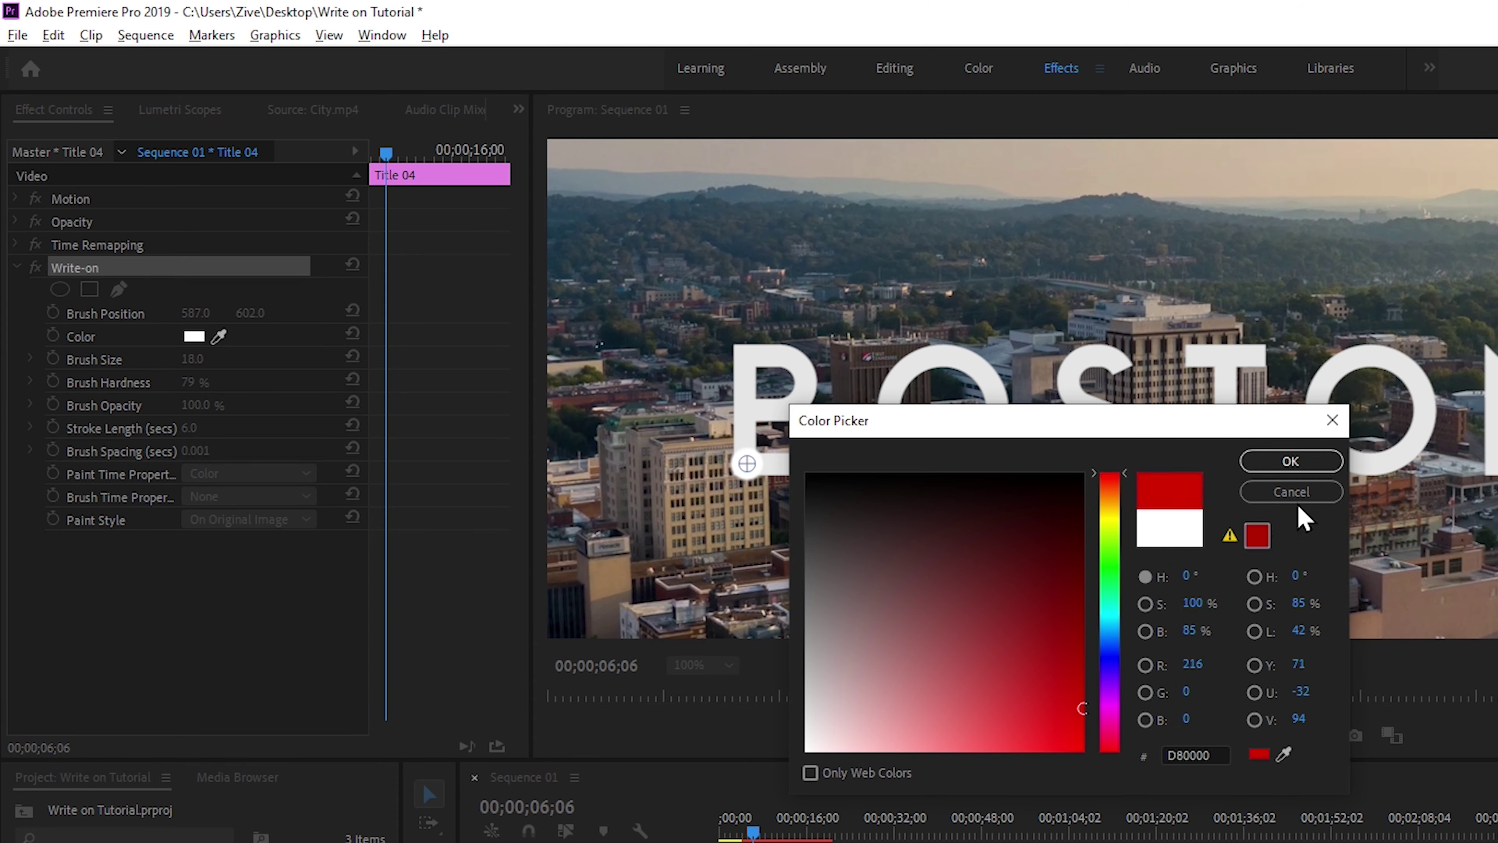
pyautogui.click(1297, 467)
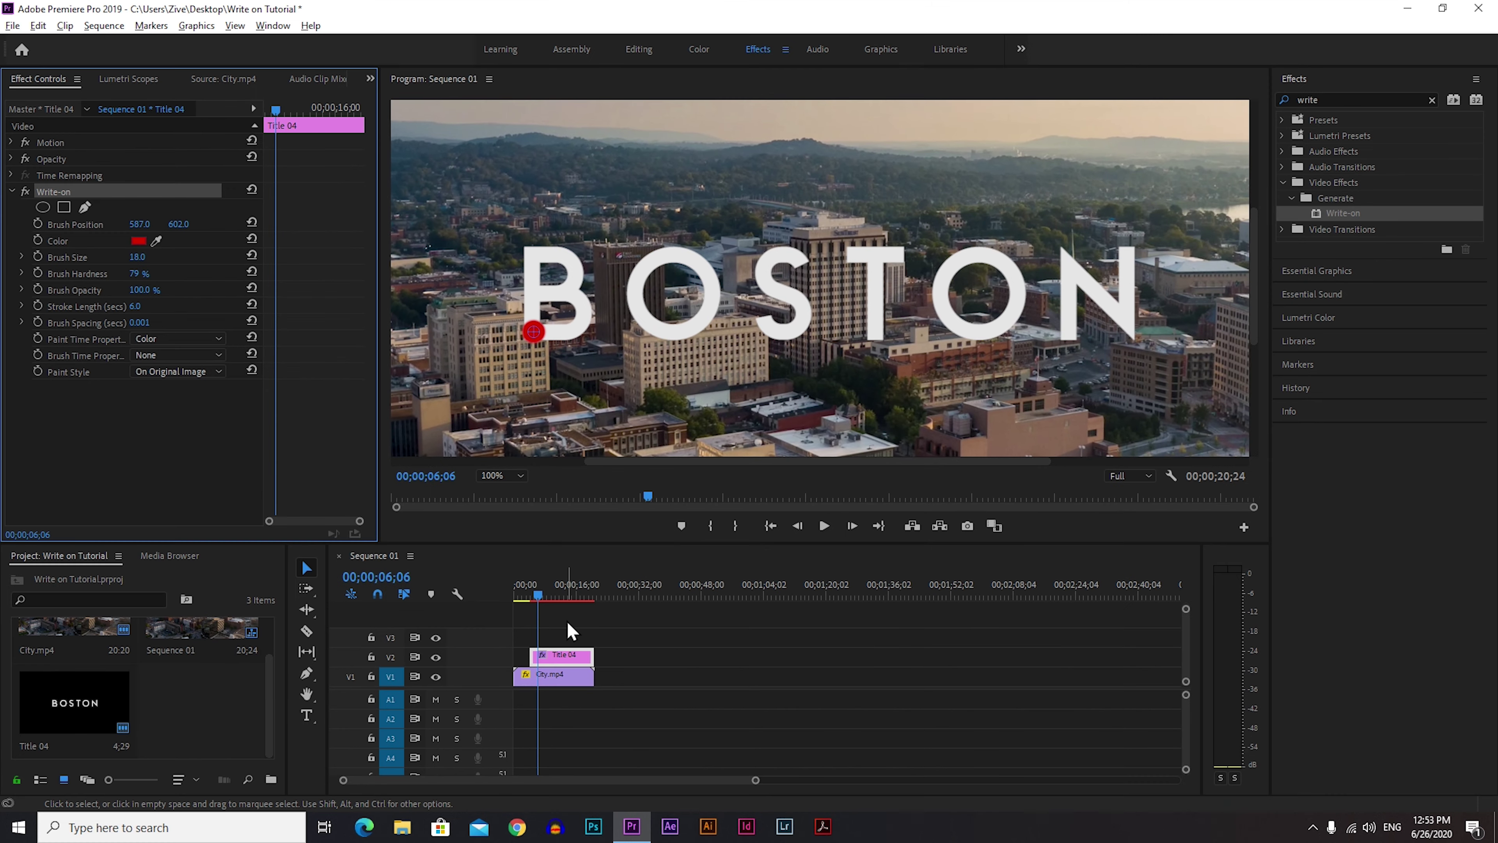
pyautogui.click(765, 842)
pyautogui.click(530, 599)
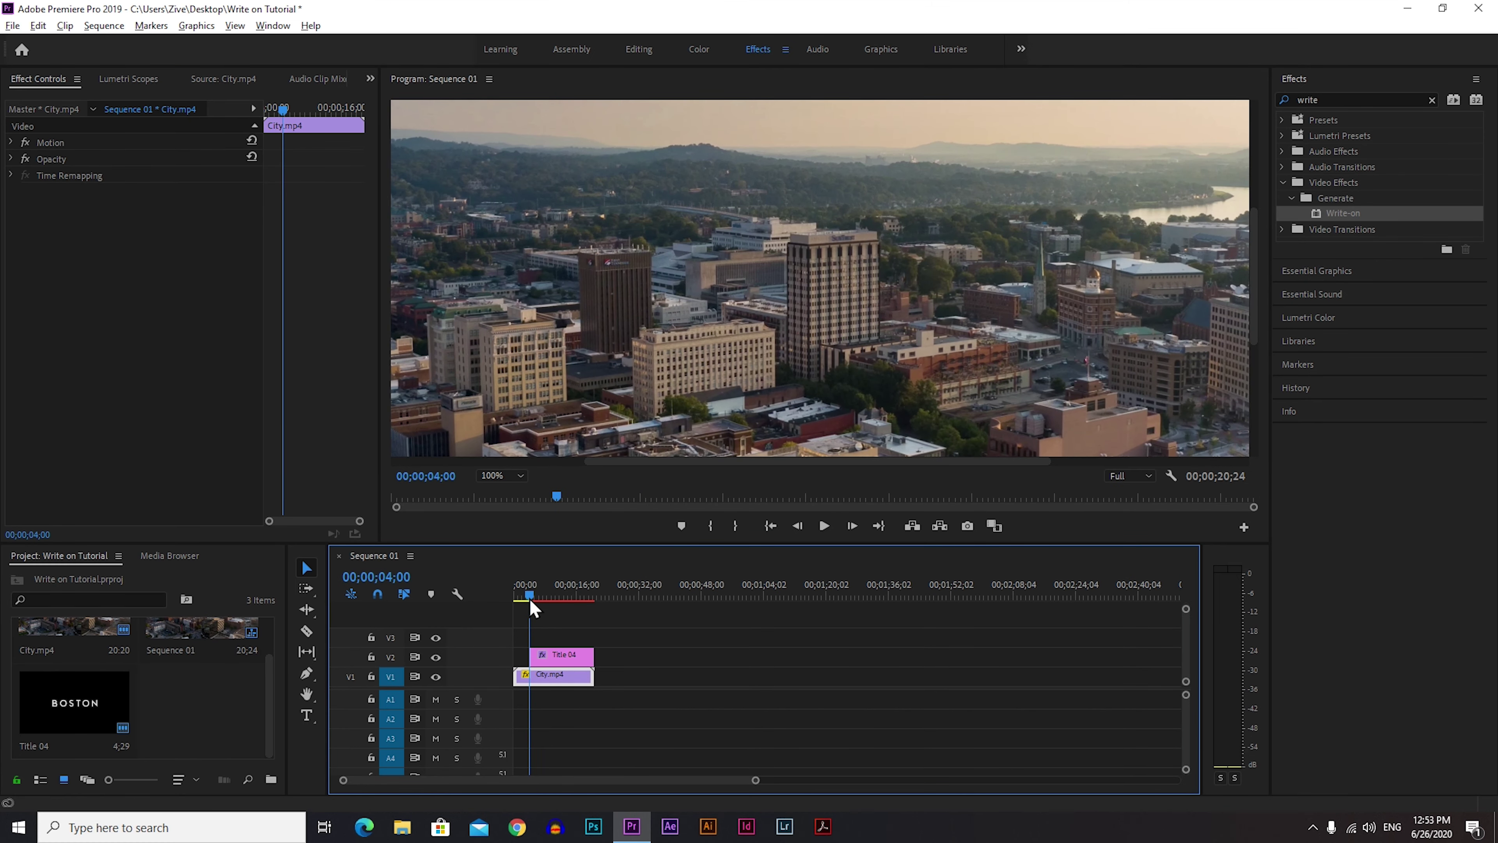
# - At 04;06, select Title 04 and set a first Brush Position keyframe
pyautogui.click(531, 599)
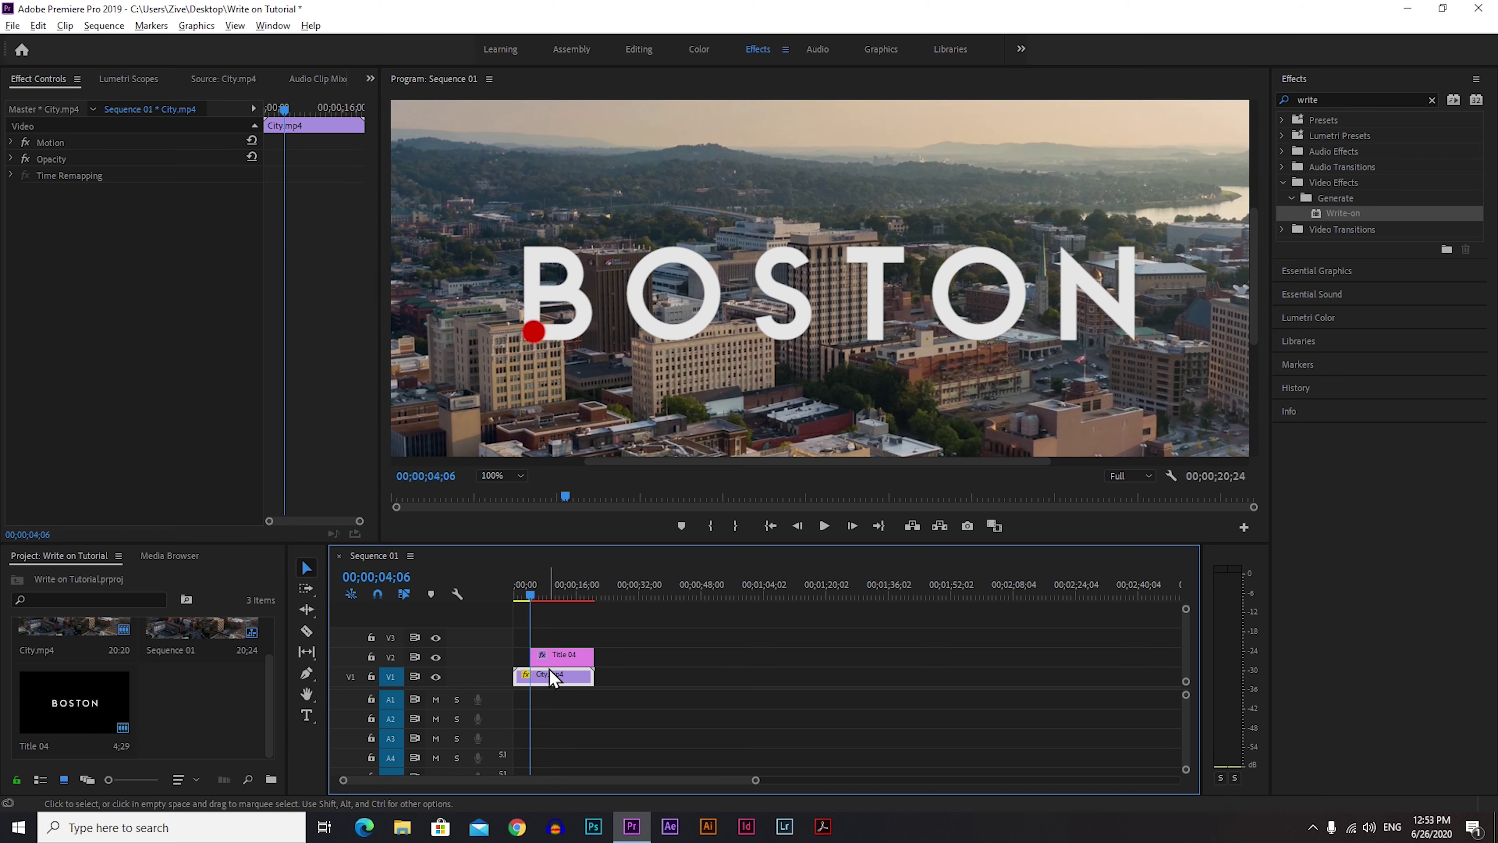
pyautogui.click(555, 656)
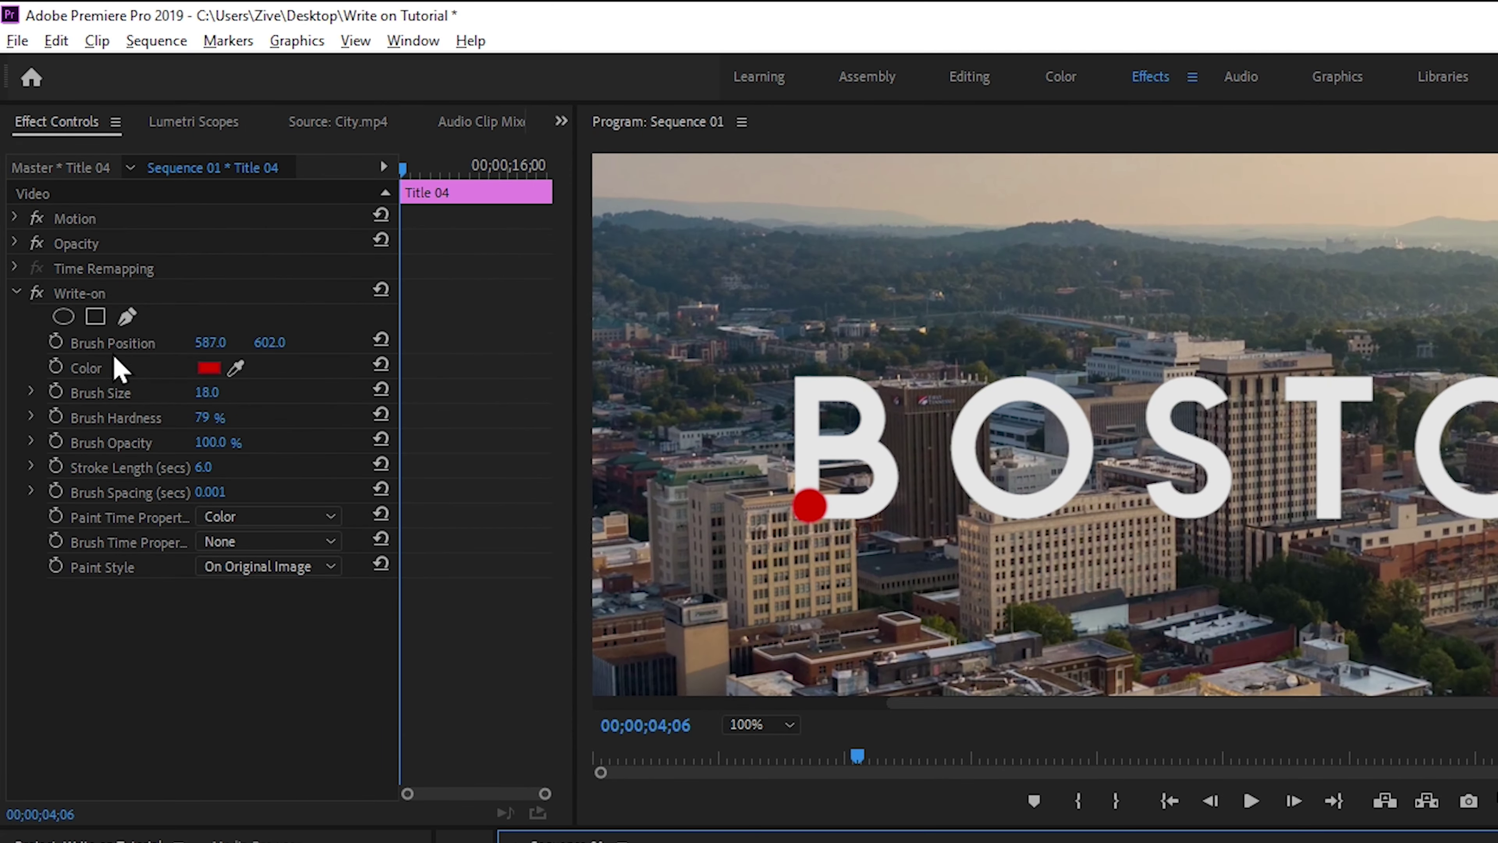
pyautogui.click(37, 224)
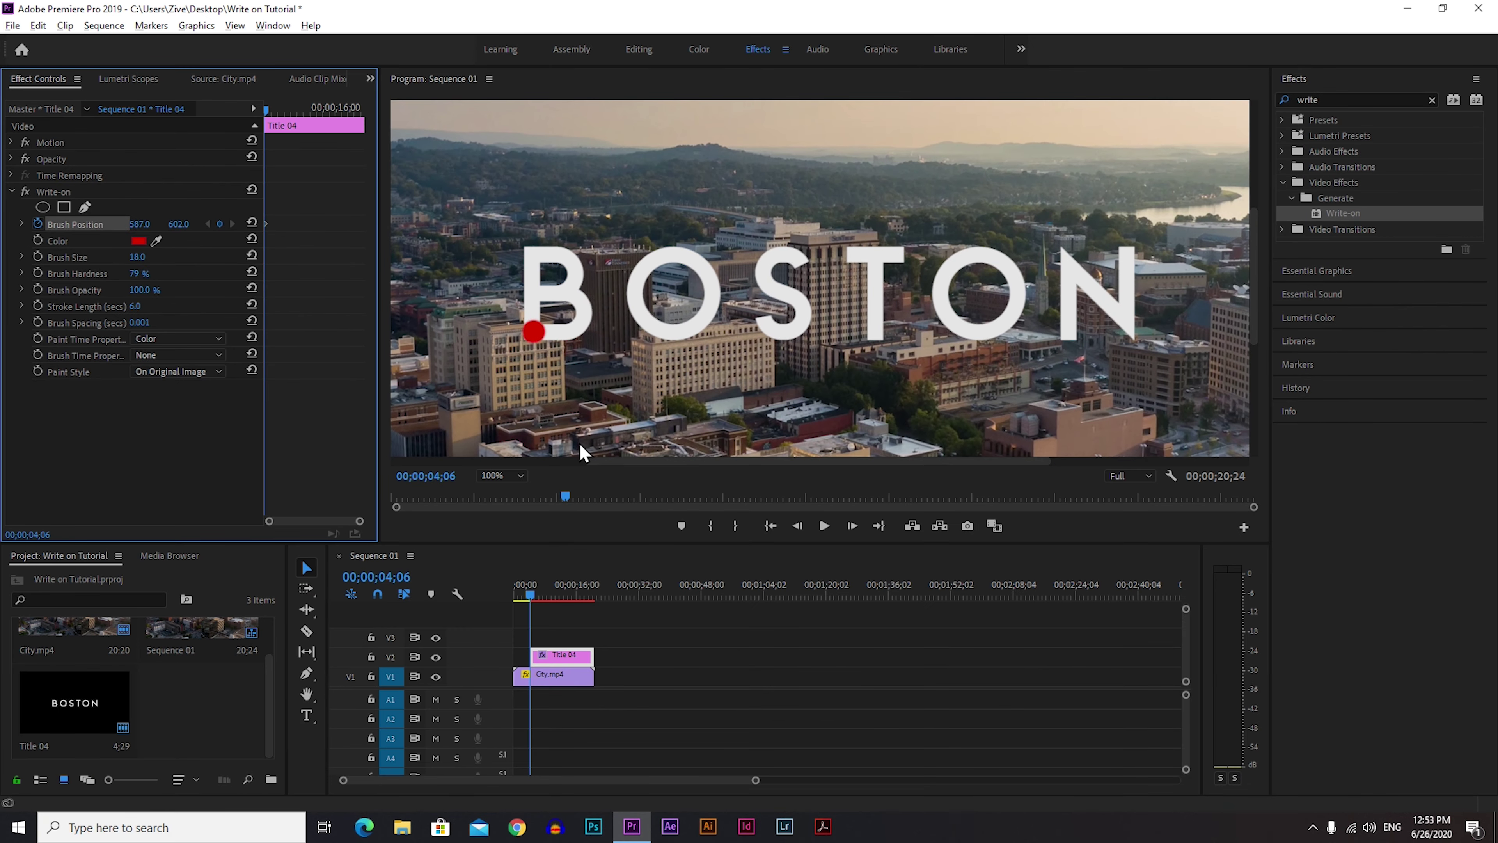
# - Zoom the Program monitor to 150% and set the brush on the B's bottom corner
pyautogui.click(501, 476)
pyautogui.click(515, 602)
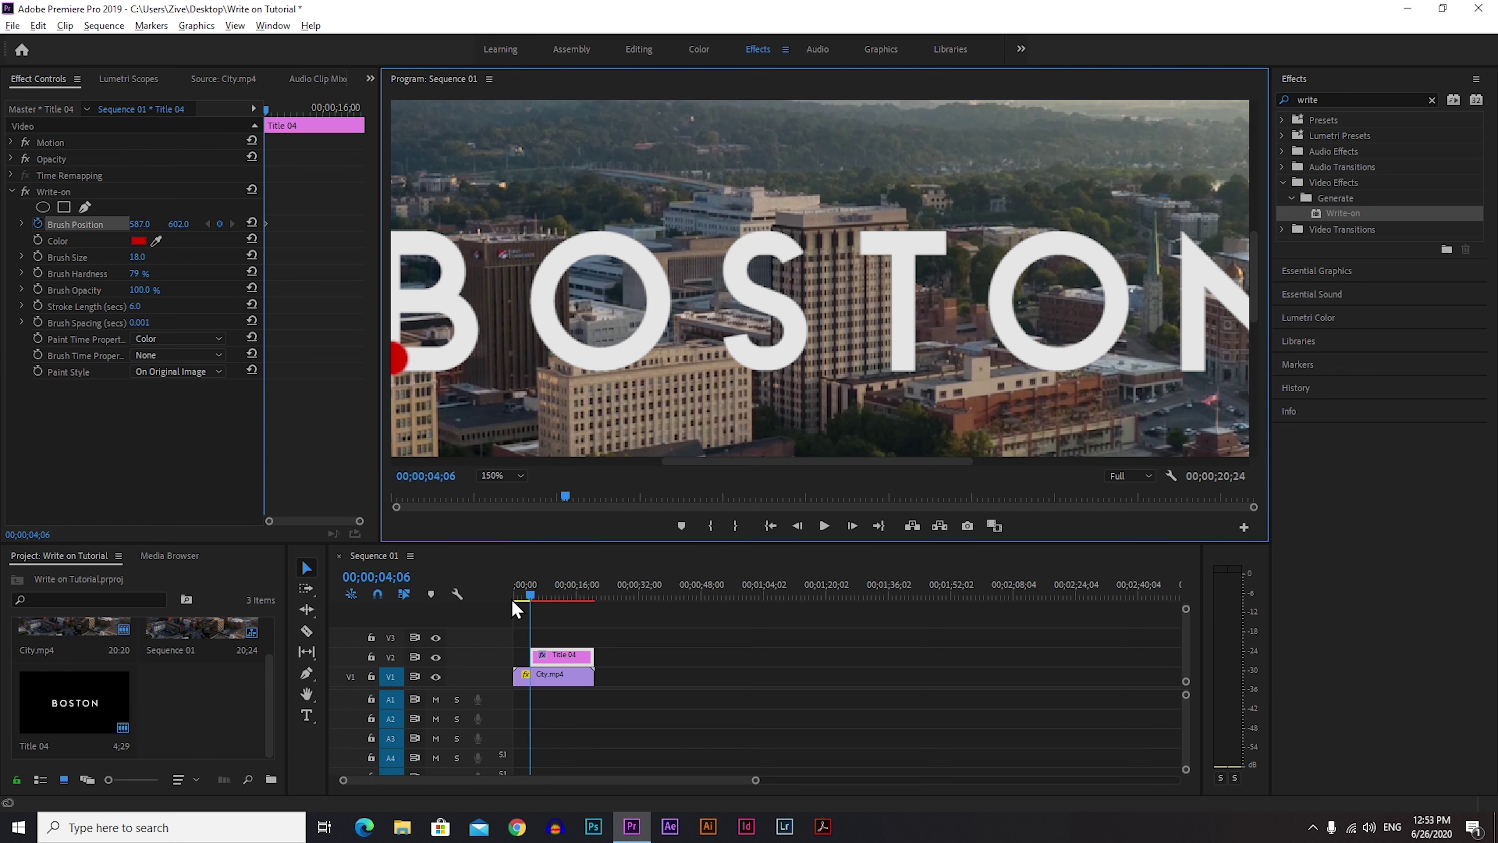
pyautogui.moveTo(695, 463); pyautogui.dragTo(656, 472)
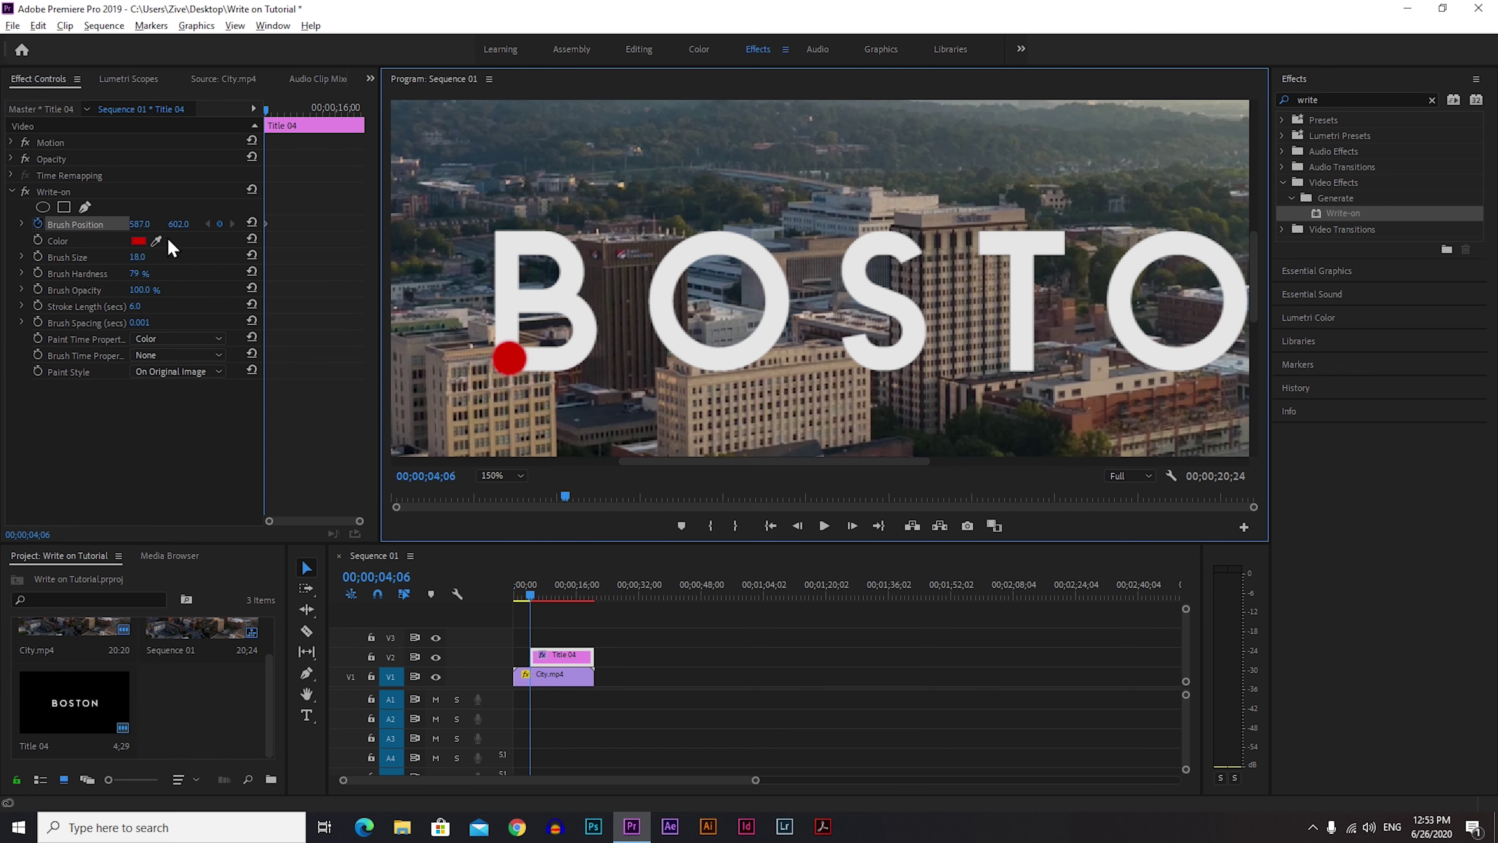
pyautogui.click(54, 192)
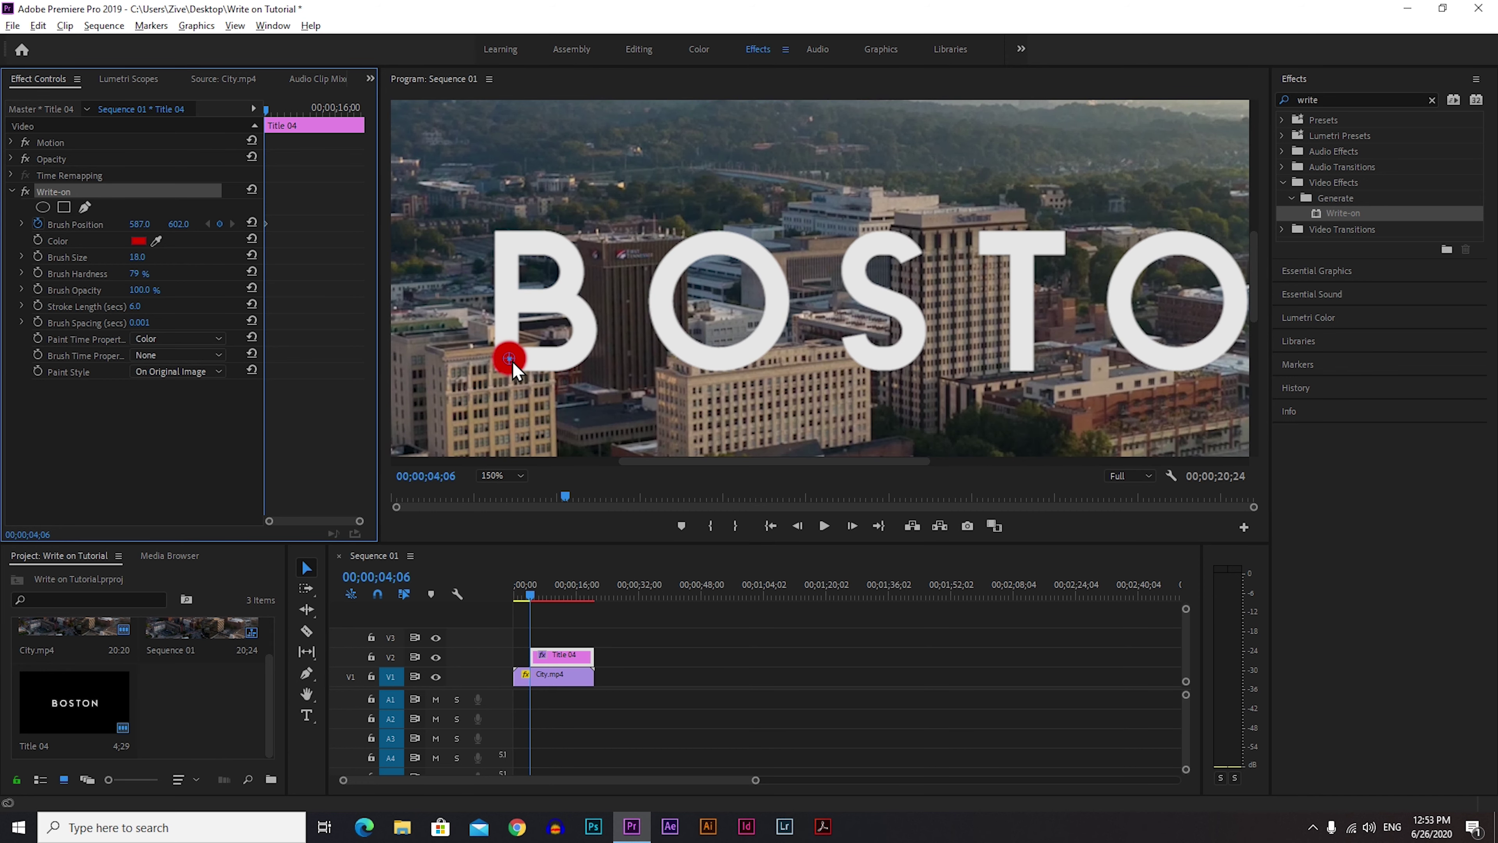
pyautogui.moveTo(511, 359); pyautogui.dragTo(508, 361)
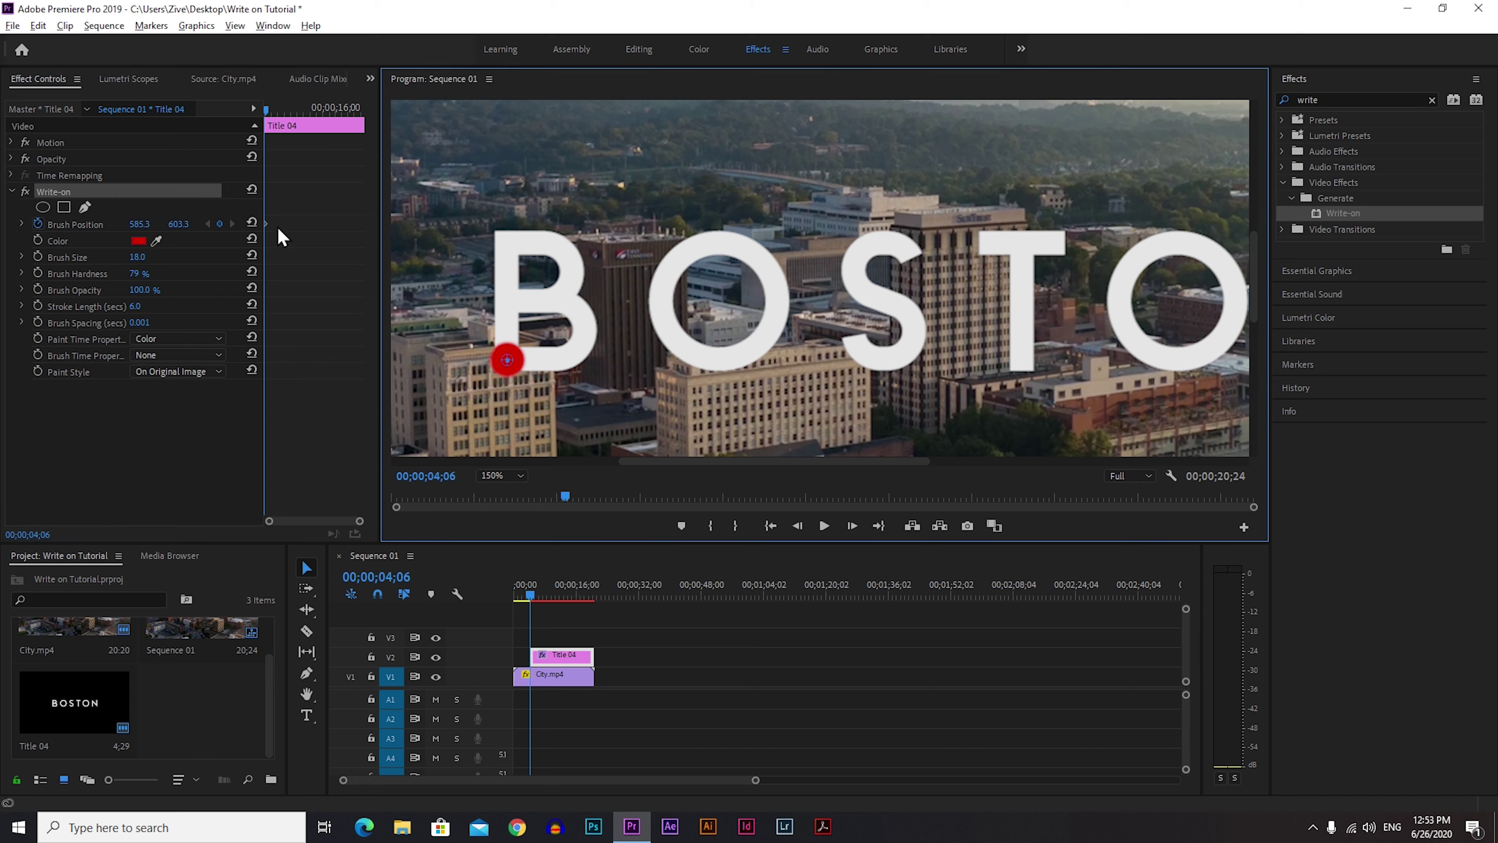
# - Step forward frame by frame, moving the brush up the B's left stem to 04;08
pyautogui.press('Right')
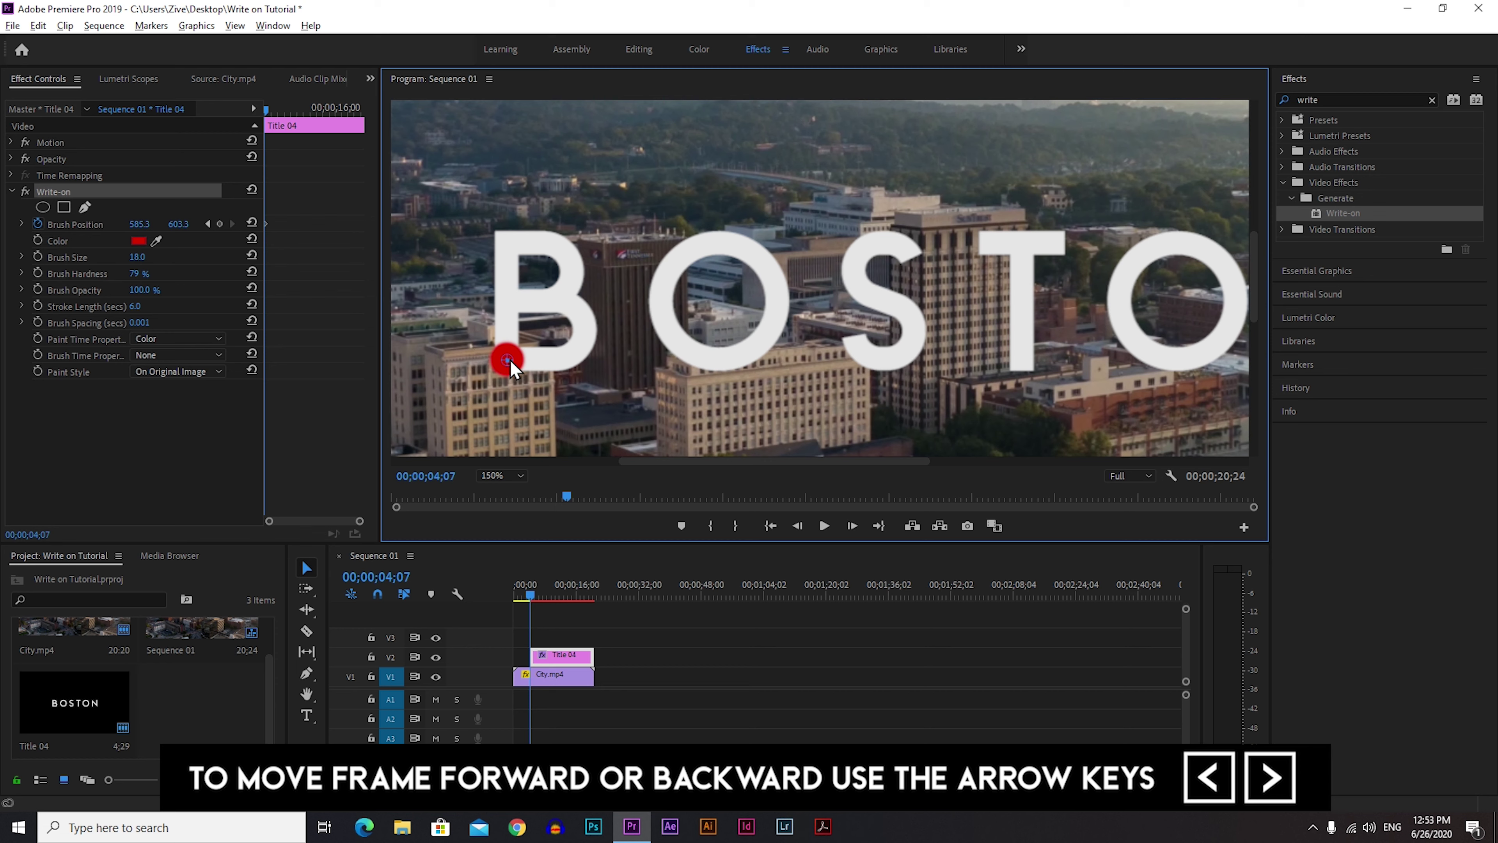
pyautogui.moveTo(508, 362); pyautogui.dragTo(508, 313)
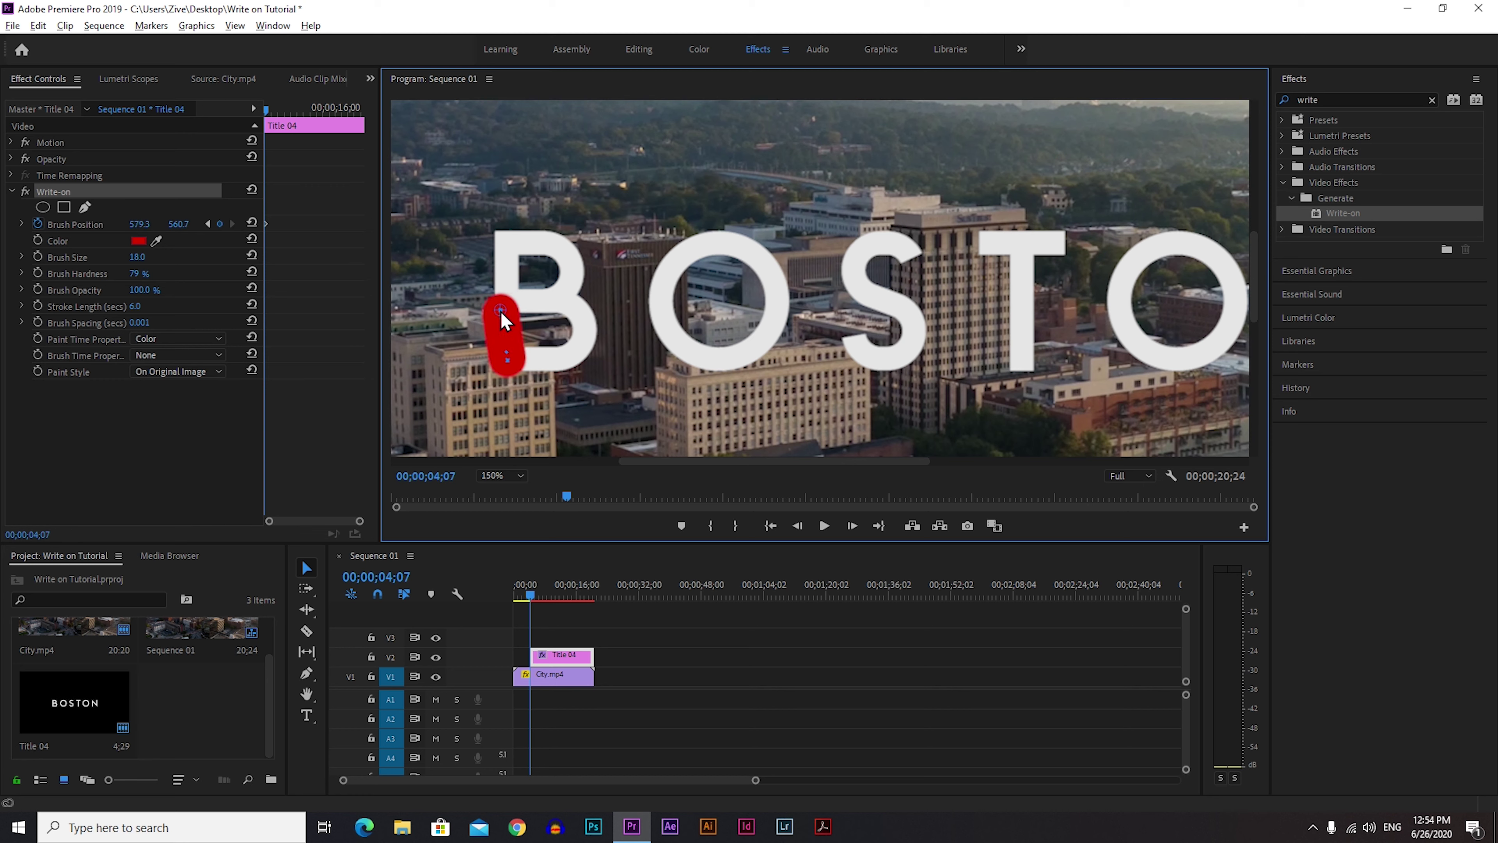
pyautogui.moveTo(518, 310); pyautogui.dragTo(515, 312)
pyautogui.press('Right')
pyautogui.moveTo(506, 309); pyautogui.dragTo(506, 244)
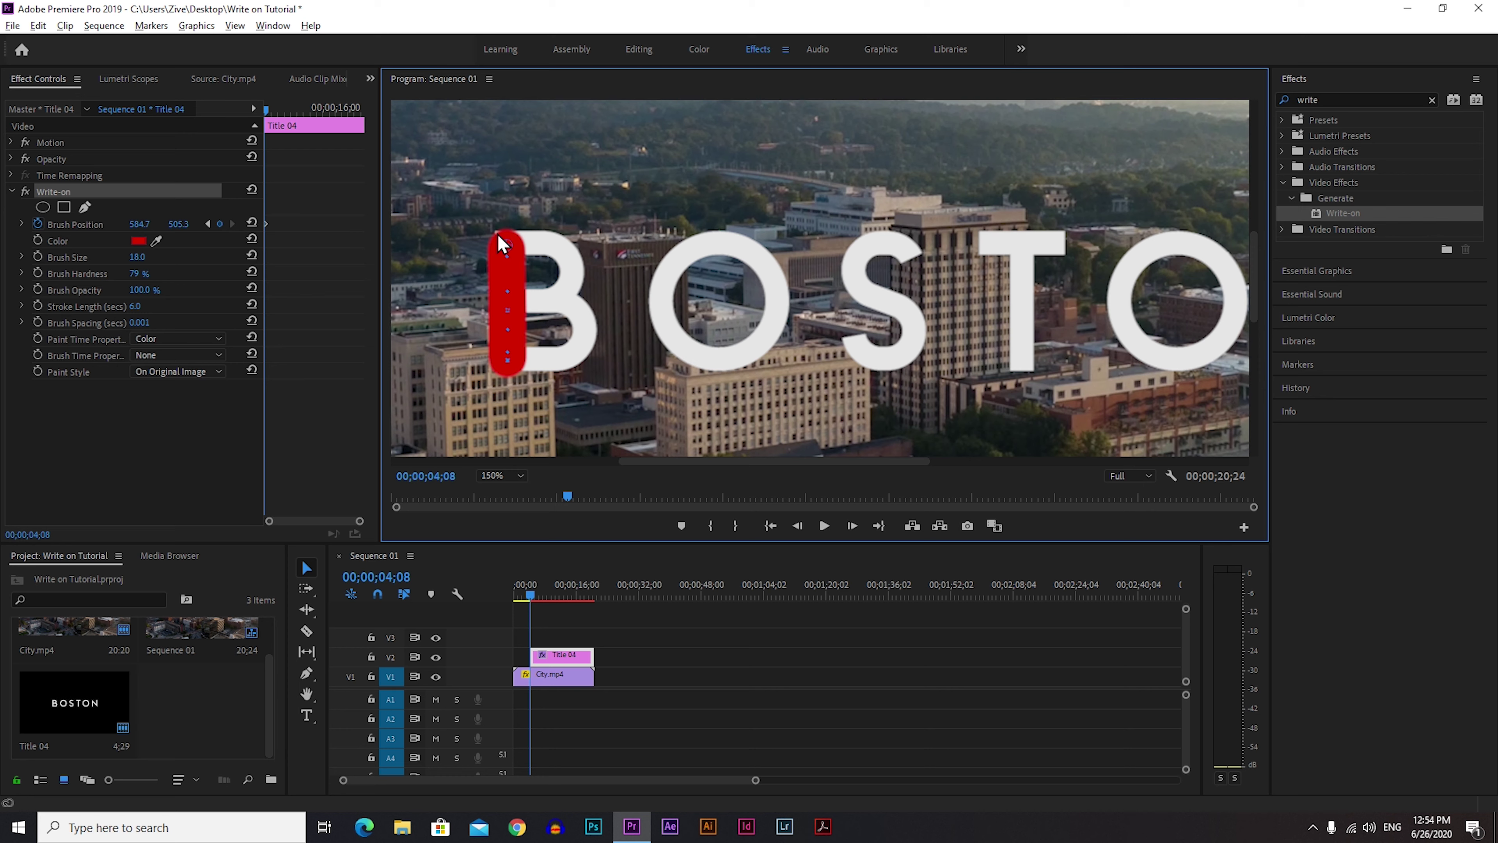
# - Undo the last brush move, zoom the keyframe timeline, and re-extend the stroke up the B's stem
pyautogui.hotkey('ctrl', 'z')
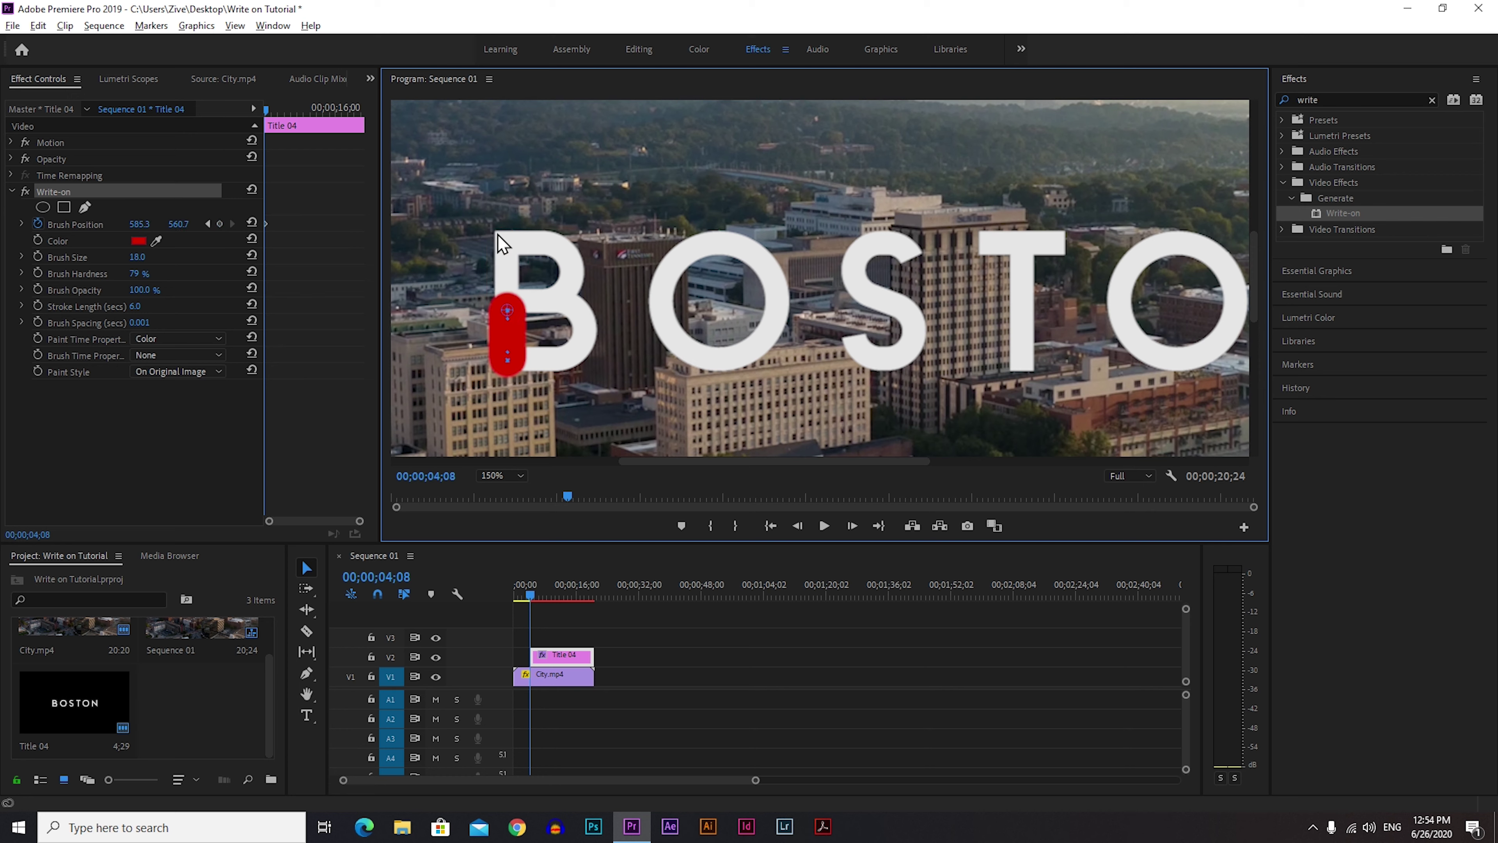
pyautogui.moveTo(360, 520); pyautogui.dragTo(331, 523)
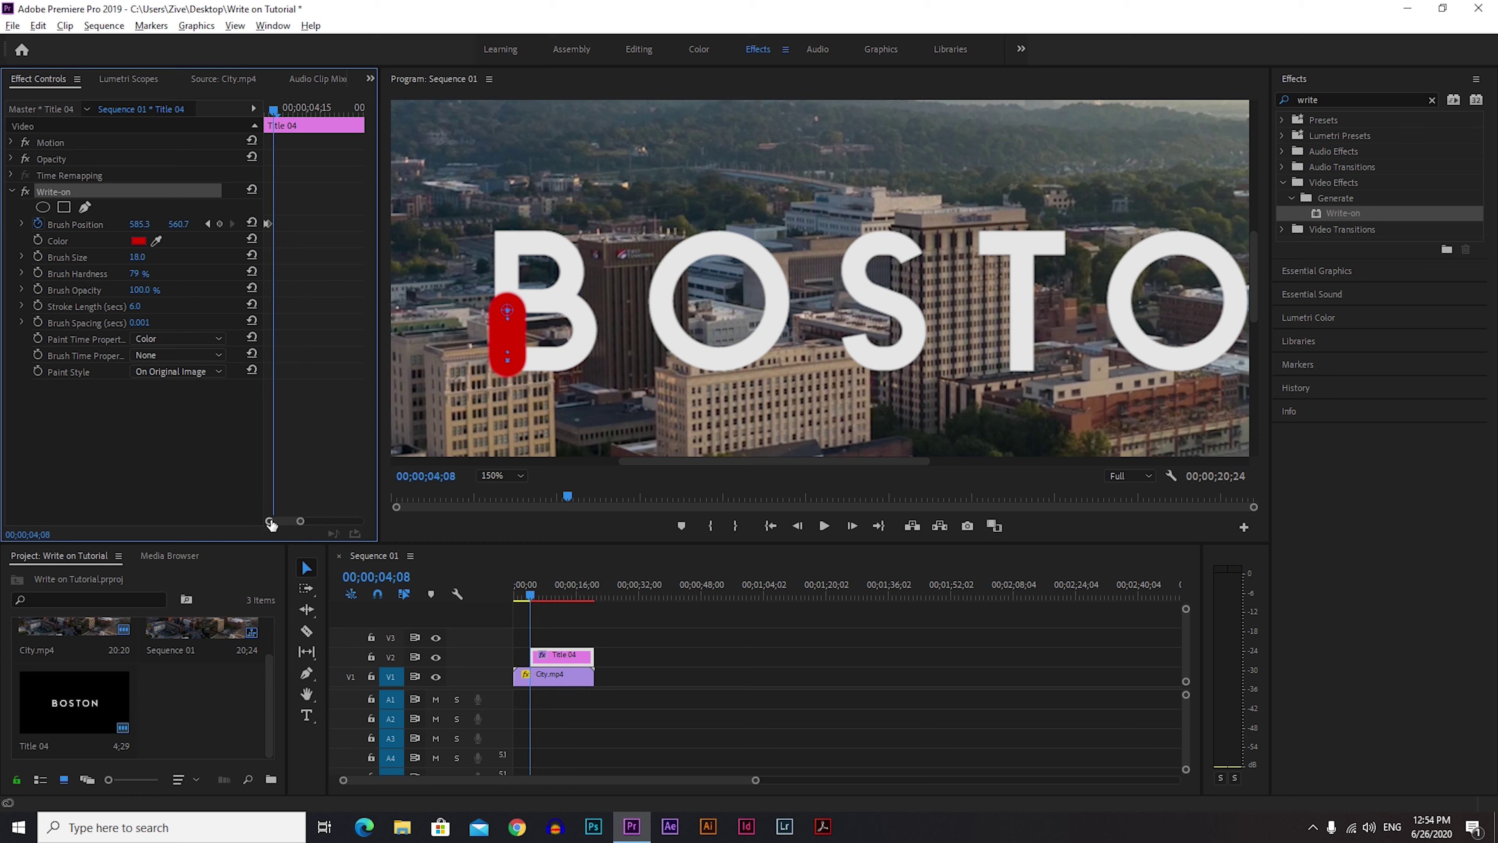
pyautogui.press('Left')
pyautogui.press('Right')
pyautogui.moveTo(508, 310); pyautogui.dragTo(506, 242)
pyautogui.press('Right')
pyautogui.press('Right')
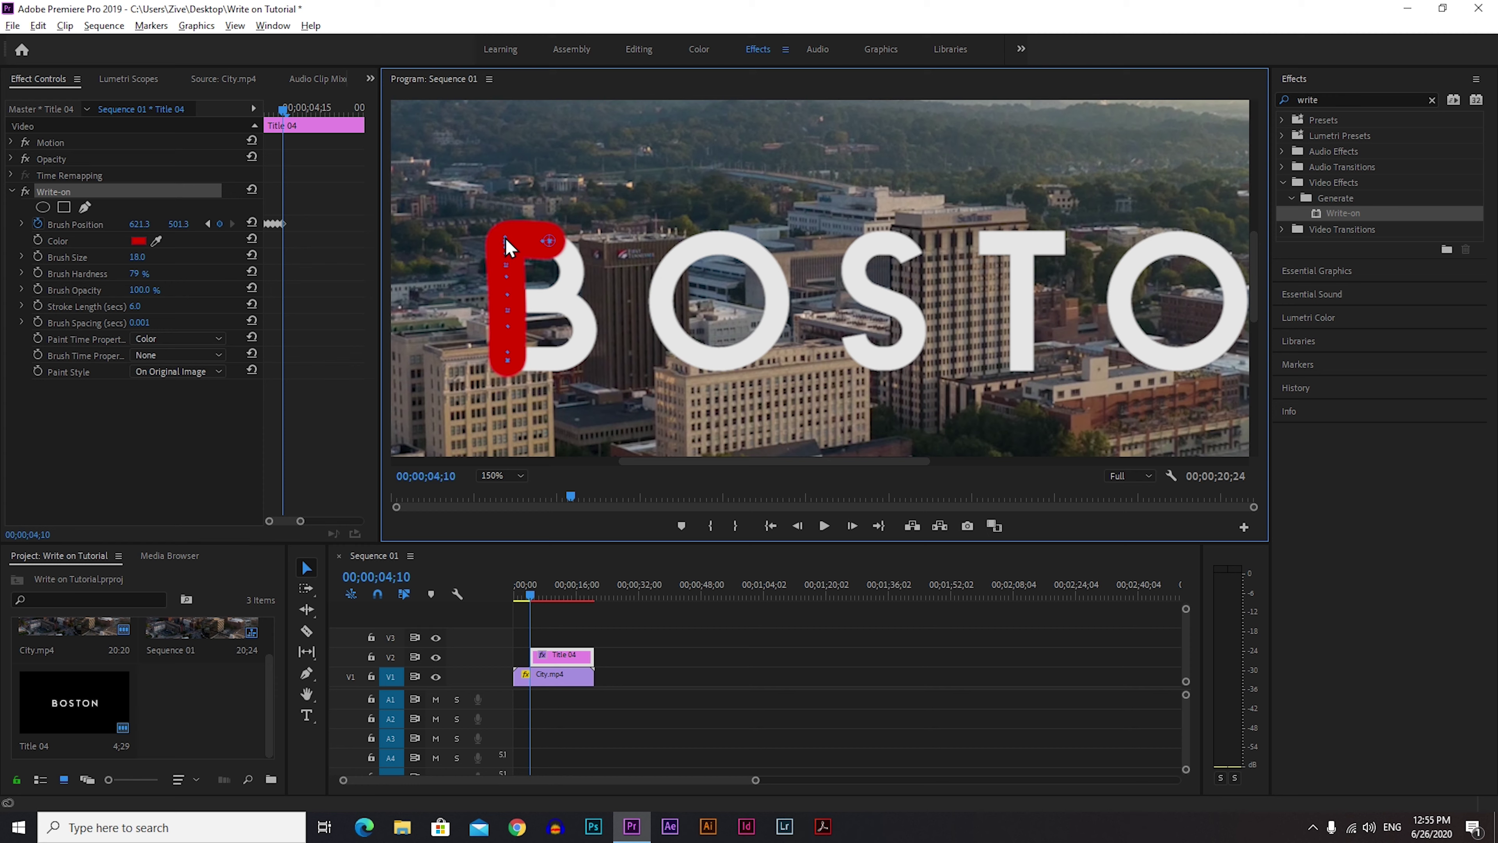
pyautogui.press('Right')
# - Keyframe the brush around the B's bowl and base, then across the O, S and T
pyautogui.moveTo(557, 247)
pyautogui.mouseDown()
pyautogui.moveTo(555, 302)
pyautogui.moveTo(565, 292)
pyautogui.moveTo(527, 306)
pyautogui.moveTo(585, 321)
pyautogui.moveTo(570, 358)
pyautogui.moveTo(598, 326)
pyautogui.moveTo(571, 361)
pyautogui.moveTo(512, 365)
pyautogui.mouseUp()
pyautogui.press('Right')
pyautogui.press('Right')
pyautogui.press('Right')
pyautogui.press('Right')
pyautogui.press('Right')
pyautogui.press('Right')
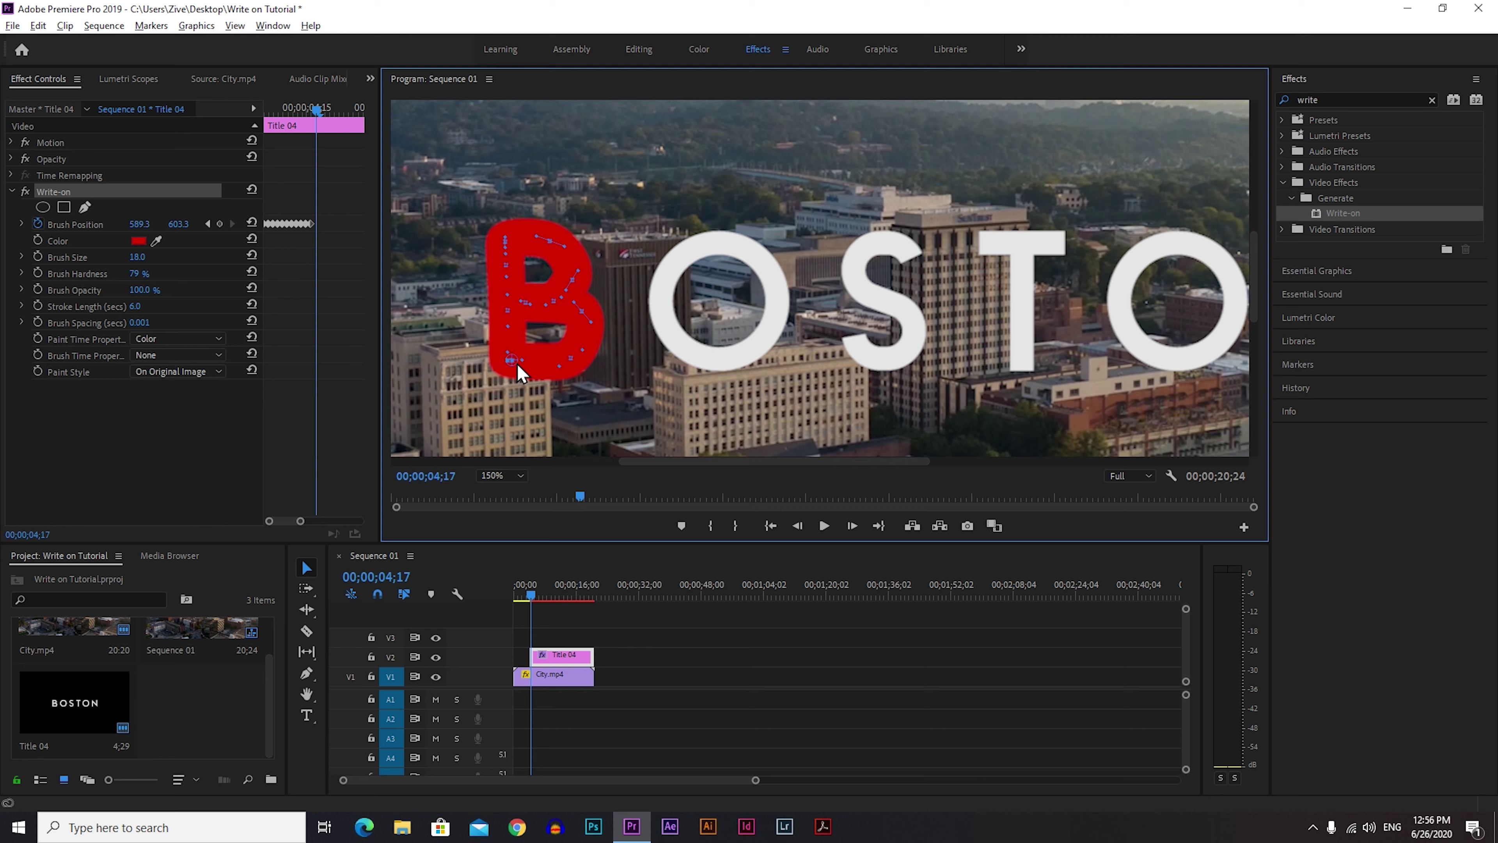
pyautogui.moveTo(513, 370); pyautogui.dragTo(724, 361)
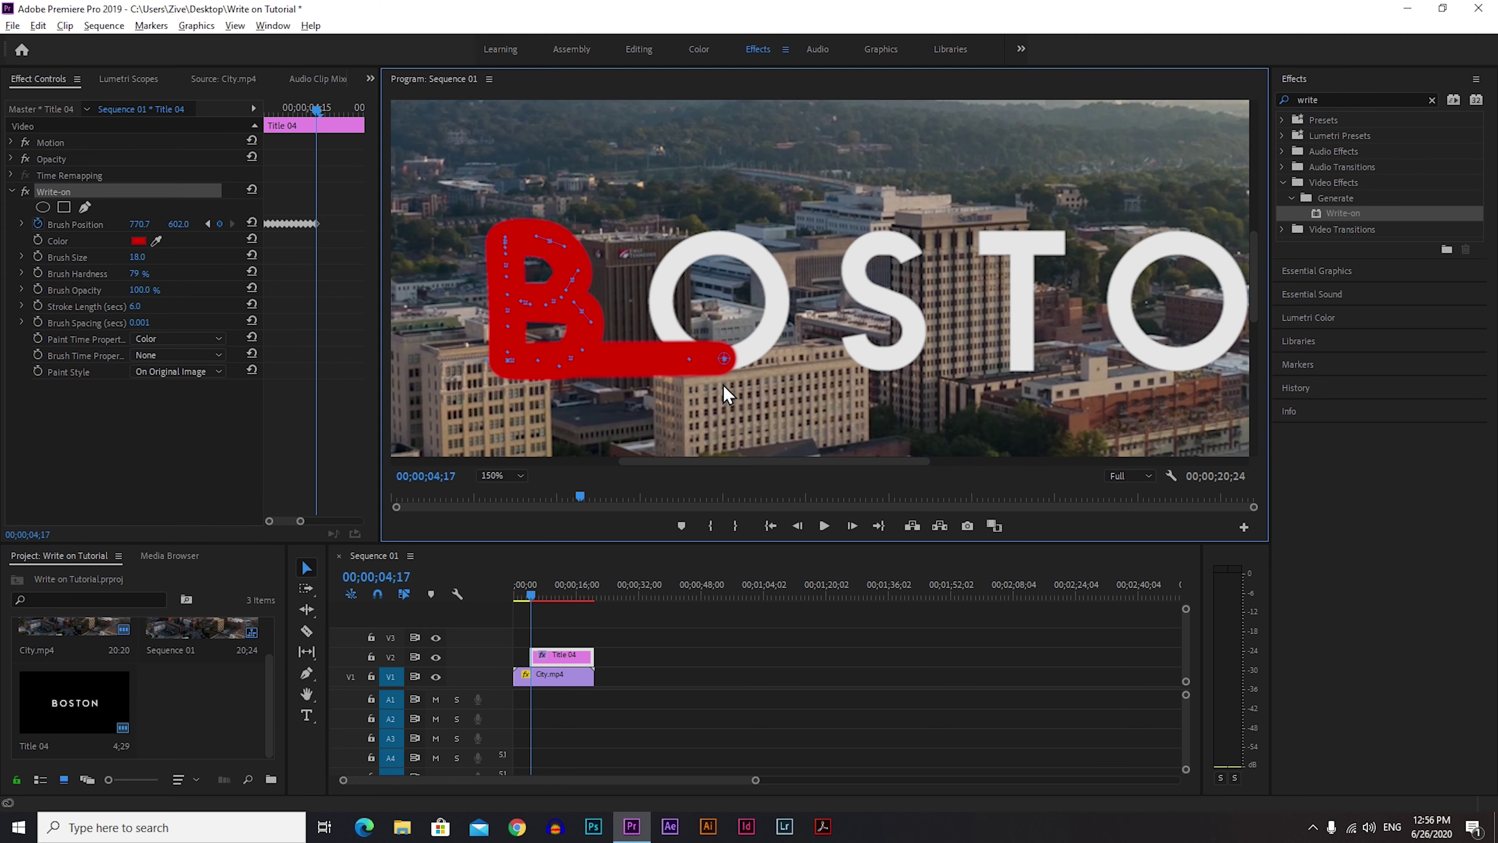
pyautogui.press('Right')
pyautogui.moveTo(723, 356)
pyautogui.mouseDown()
pyautogui.moveTo(678, 327)
pyautogui.moveTo(651, 335)
pyautogui.moveTo(690, 245)
pyautogui.moveTo(784, 272)
pyautogui.moveTo(744, 356)
pyautogui.mouseUp()
pyautogui.press('Right')
pyautogui.press('Right')
pyautogui.press('Right')
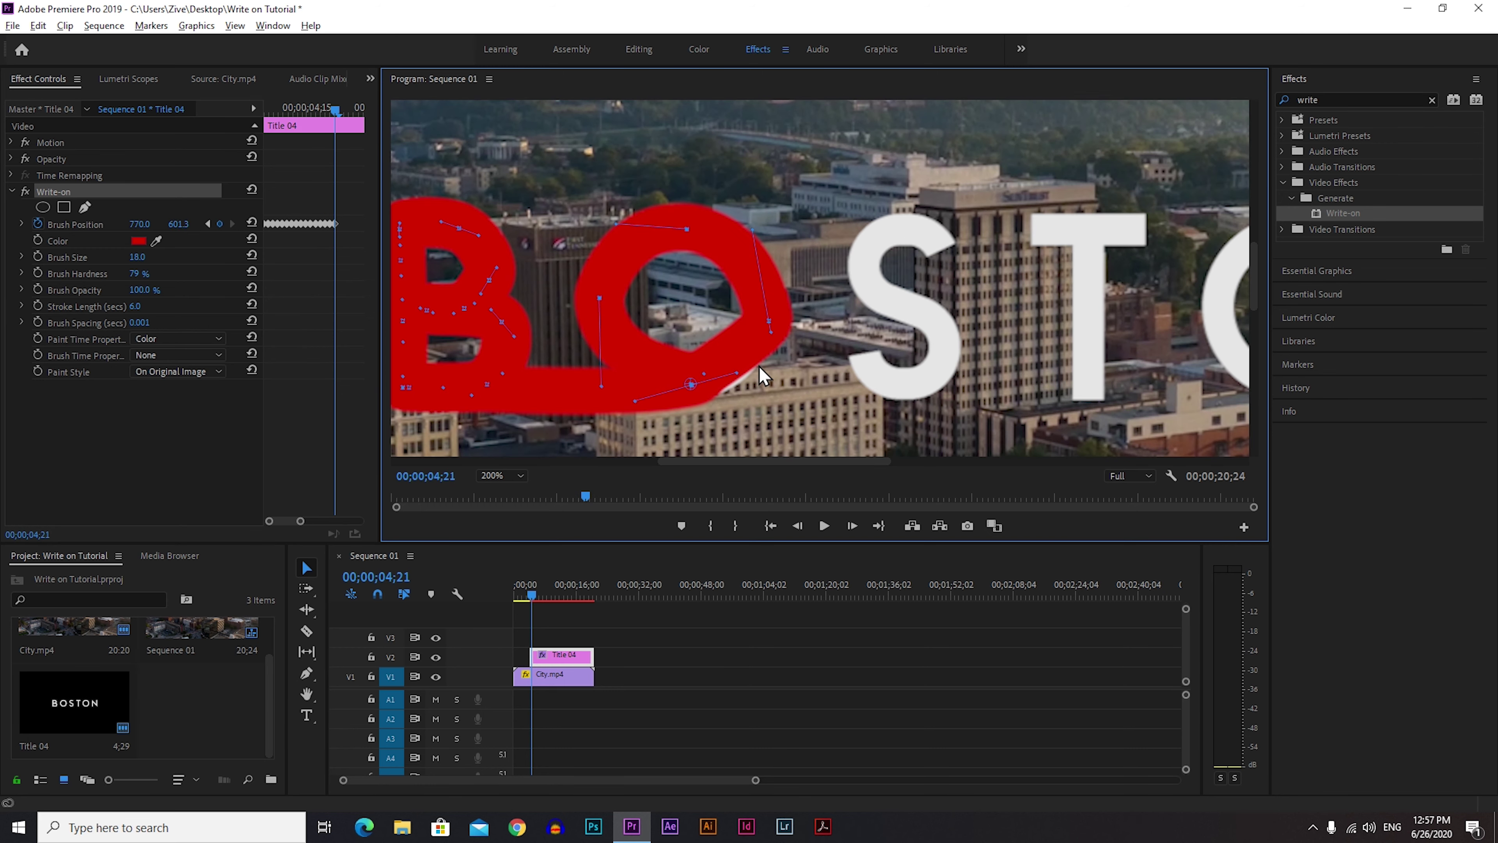
pyautogui.press('Right')
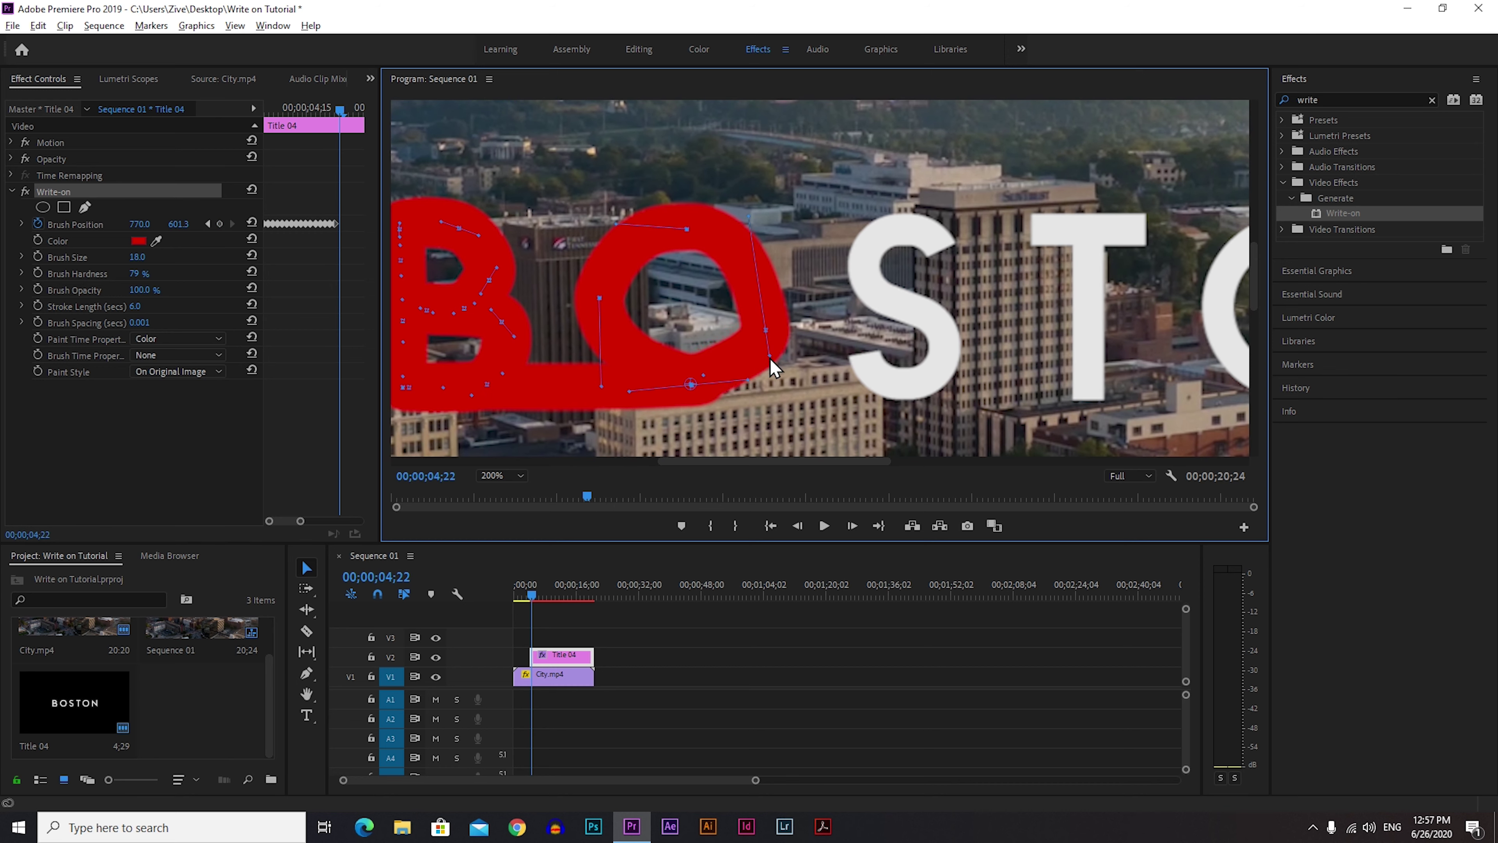
pyautogui.moveTo(692, 391)
pyautogui.mouseDown()
pyautogui.moveTo(880, 364)
pyautogui.moveTo(922, 387)
pyautogui.moveTo(895, 388)
pyautogui.moveTo(949, 330)
pyautogui.moveTo(962, 345)
pyautogui.moveTo(952, 332)
pyautogui.moveTo(888, 299)
pyautogui.moveTo(908, 289)
pyautogui.moveTo(961, 351)
pyautogui.moveTo(846, 299)
pyautogui.moveTo(922, 234)
pyautogui.moveTo(945, 254)
pyautogui.moveTo(1131, 232)
pyautogui.moveTo(1140, 242)
pyautogui.moveTo(1091, 408)
pyautogui.mouseUp()
pyautogui.press('Right')
pyautogui.press('Right')
pyautogui.press('Right')
pyautogui.press('Right')
pyautogui.press('Right')
pyautogui.press('Right')
pyautogui.press('Right')
pyautogui.press('Right')
pyautogui.press('Right')
pyautogui.press('Right')
pyautogui.moveTo(773, 461)
pyautogui.mouseDown()
pyautogui.moveTo(840, 461)
pyautogui.moveTo(1060, 385)
pyautogui.moveTo(967, 348)
pyautogui.moveTo(1015, 223)
pyautogui.moveTo(1128, 304)
pyautogui.moveTo(1053, 388)
pyautogui.mouseUp()
pyautogui.press('Right')
pyautogui.press('Right')
pyautogui.press('Right')
pyautogui.press('Right')
pyautogui.press('Right')
# - At 200% magnification, keyframe the brush up the N's stem and along its diagonal to 05;14
pyautogui.click(501, 475)
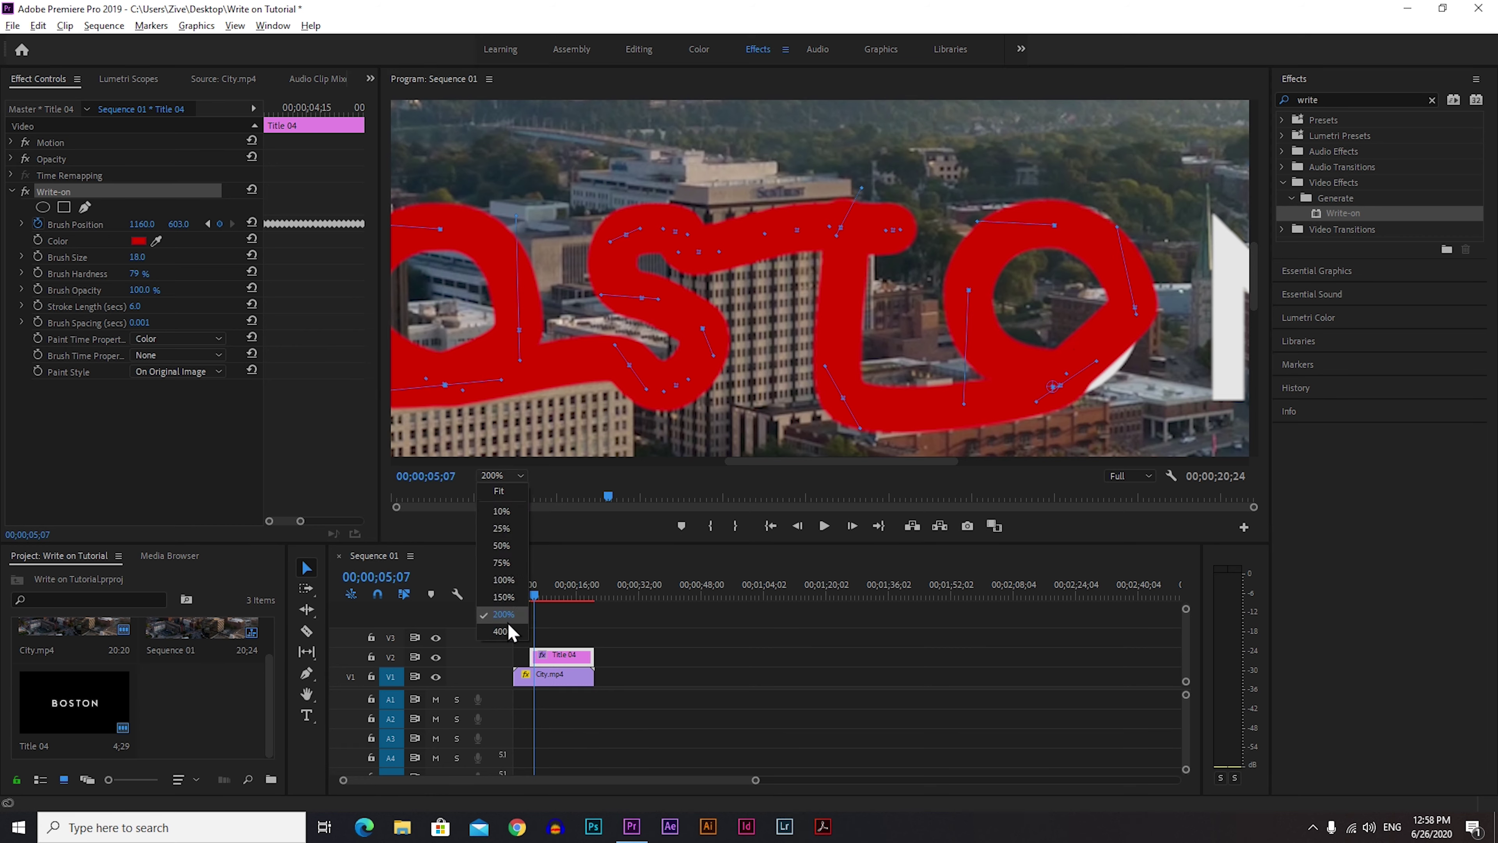
pyautogui.click(504, 612)
pyautogui.moveTo(935, 461); pyautogui.dragTo(1033, 461)
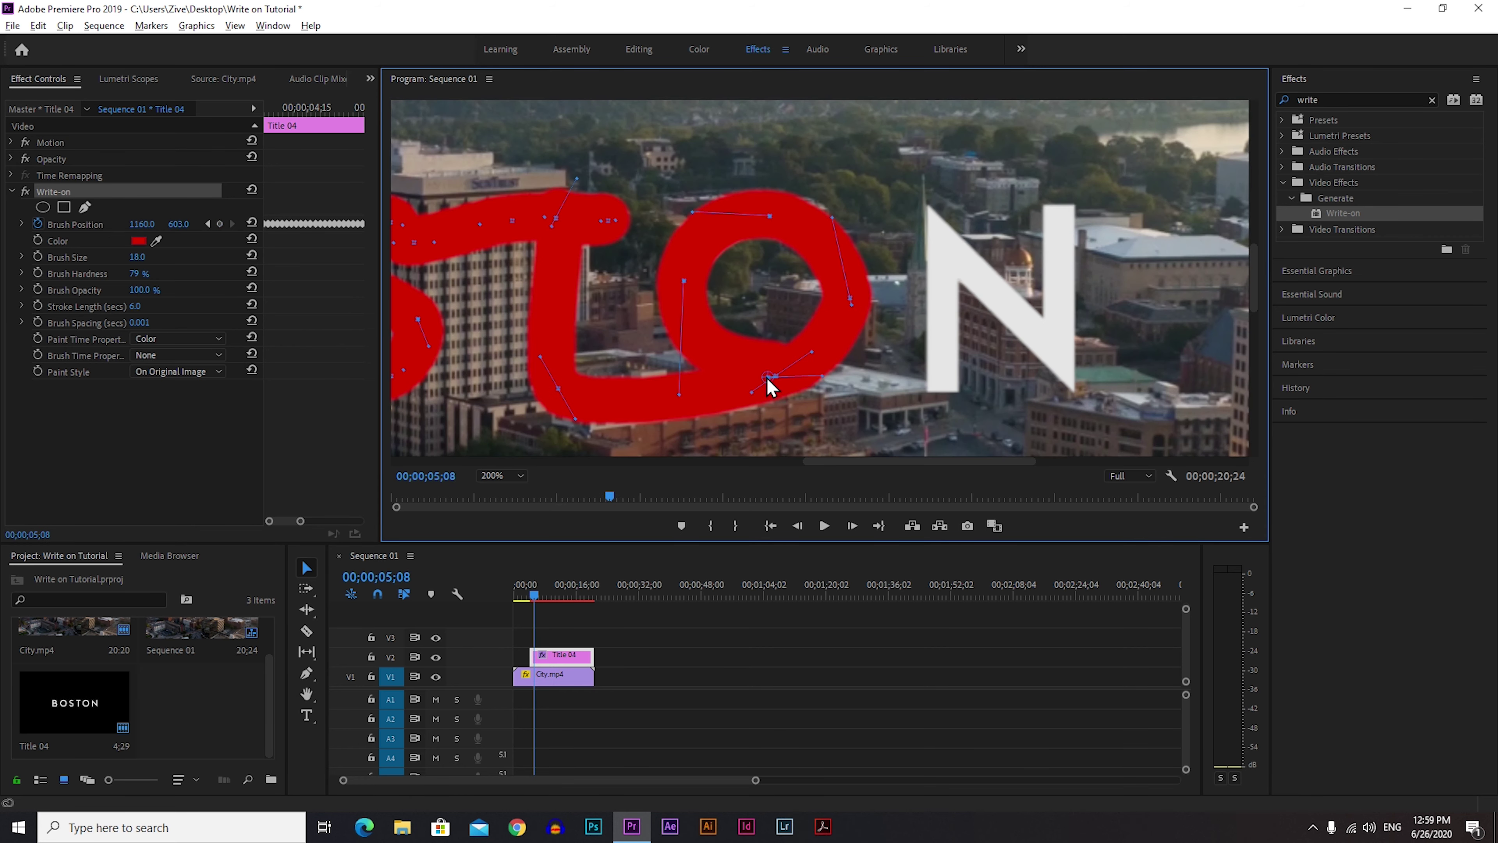
pyautogui.press('Right')
pyautogui.moveTo(769, 376)
pyautogui.mouseDown()
pyautogui.moveTo(950, 407)
pyautogui.moveTo(939, 213)
pyautogui.moveTo(1069, 401)
pyautogui.moveTo(1057, 227)
pyautogui.moveTo(1057, 287)
pyautogui.mouseUp()
pyautogui.press('Right')
pyautogui.press('Right')
pyautogui.press('Right')
pyautogui.press('Right')
pyautogui.press('Right')
pyautogui.press('Right')
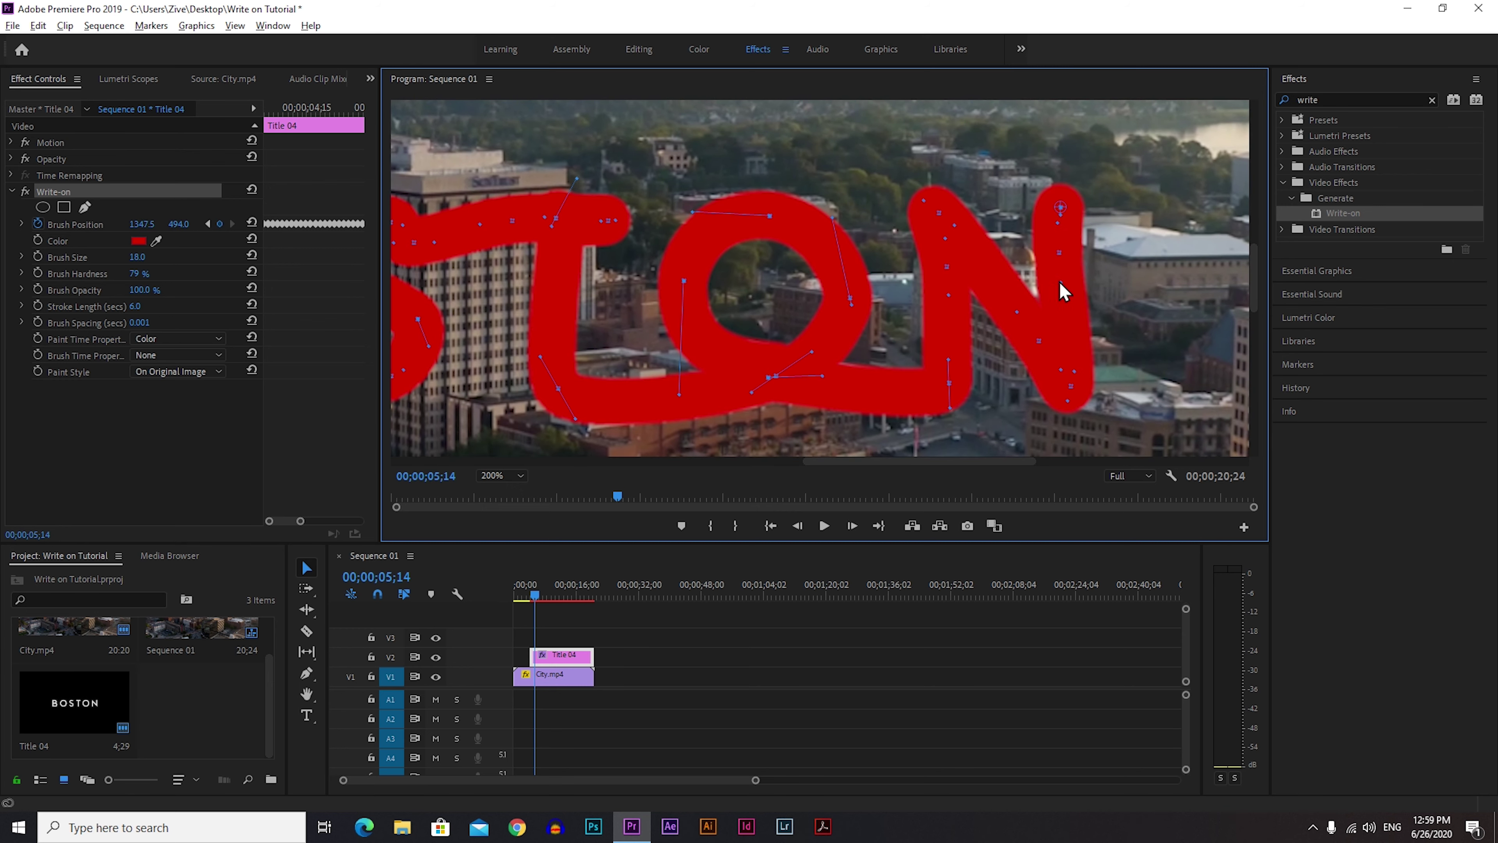
pyautogui.click(502, 475)
# - Review the finished stroke at Fit, 100%, 150% and 200% magnification
pyautogui.click(498, 491)
pyautogui.click(511, 476)
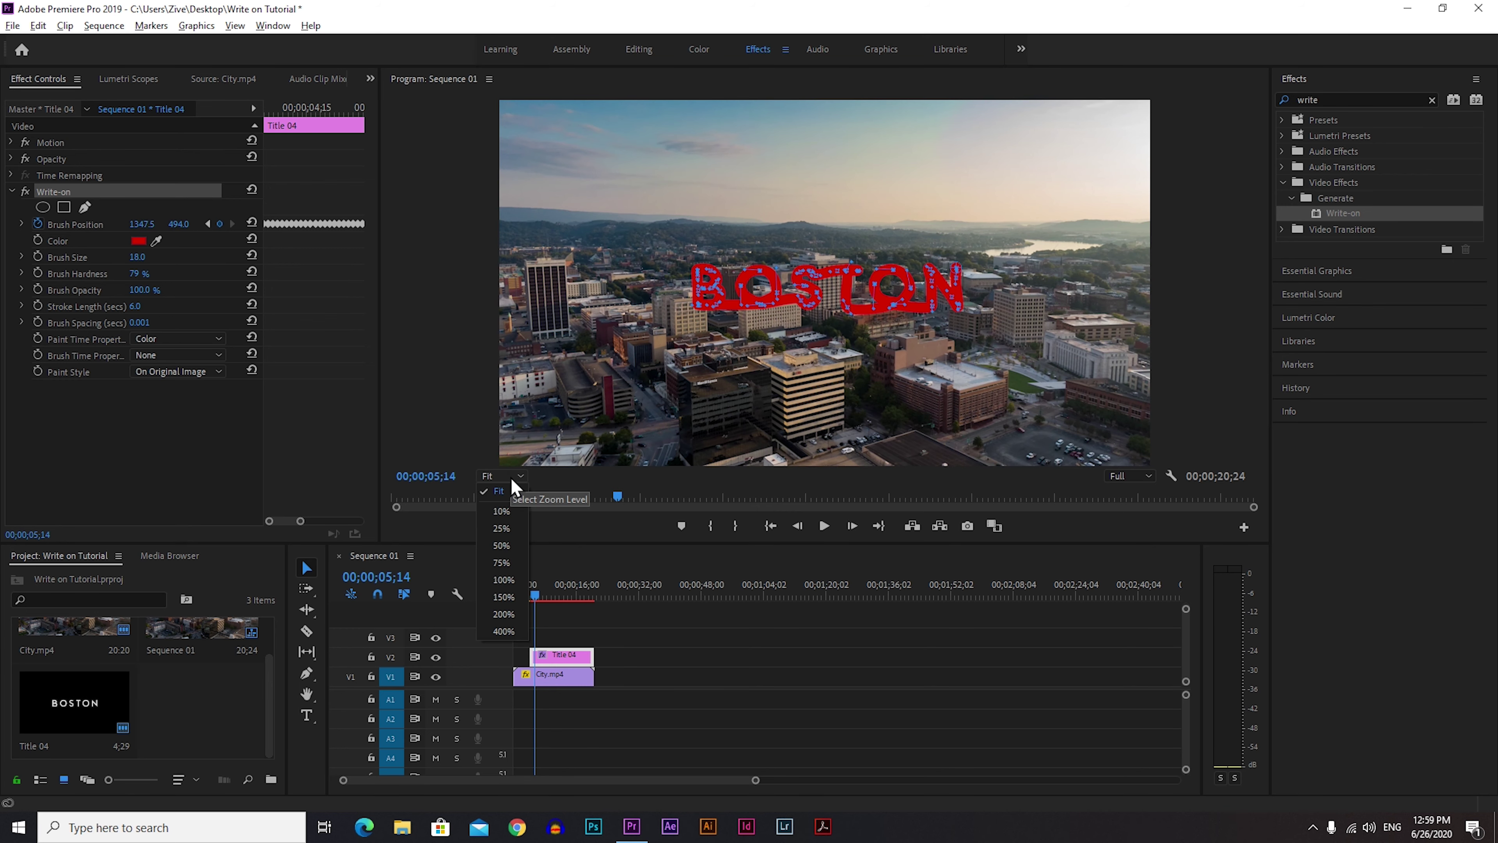
pyautogui.click(502, 579)
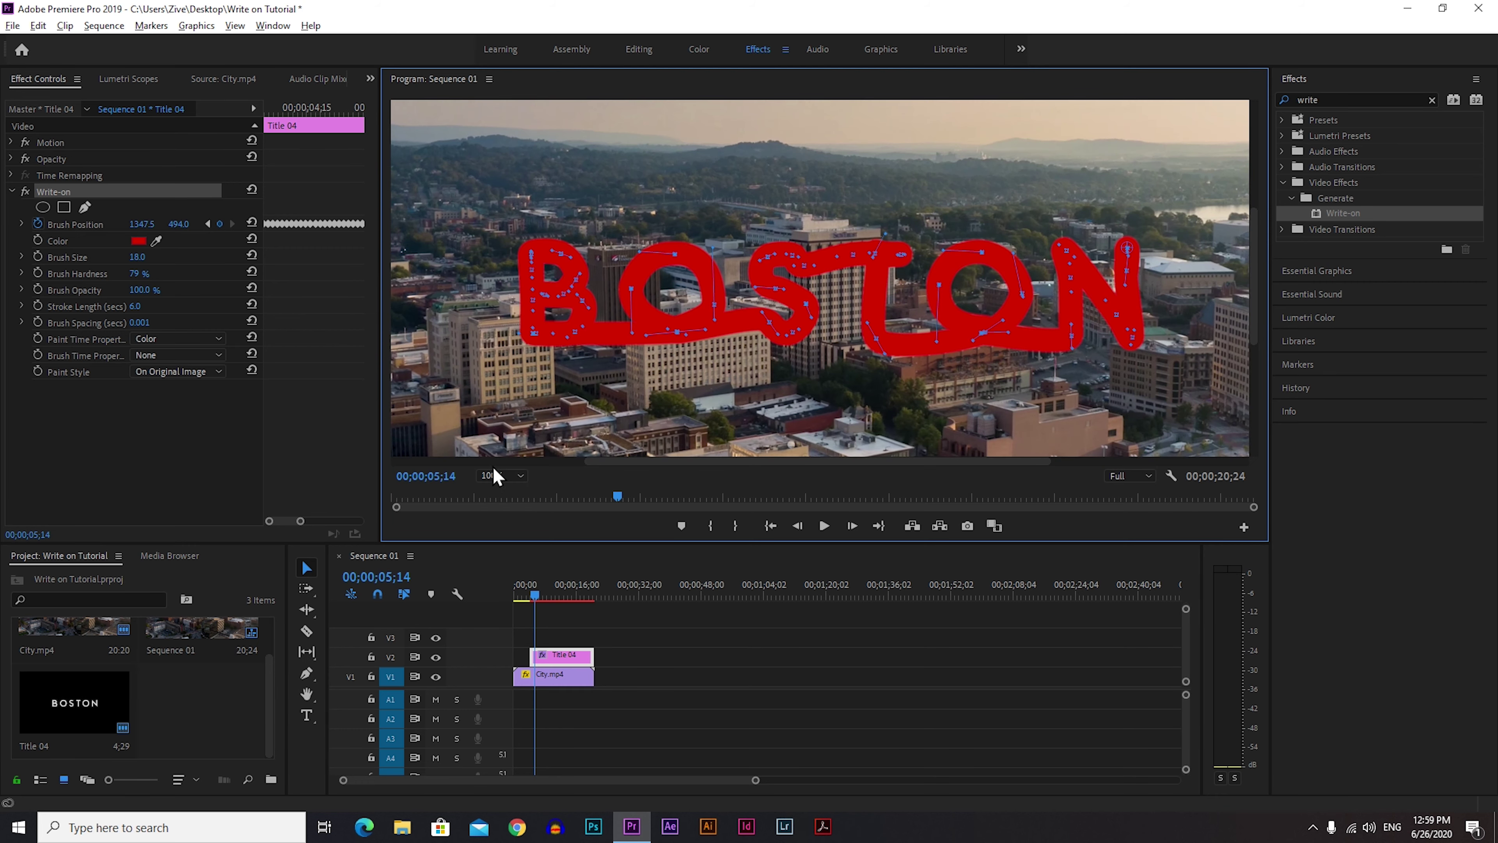
pyautogui.click(507, 475)
pyautogui.click(504, 597)
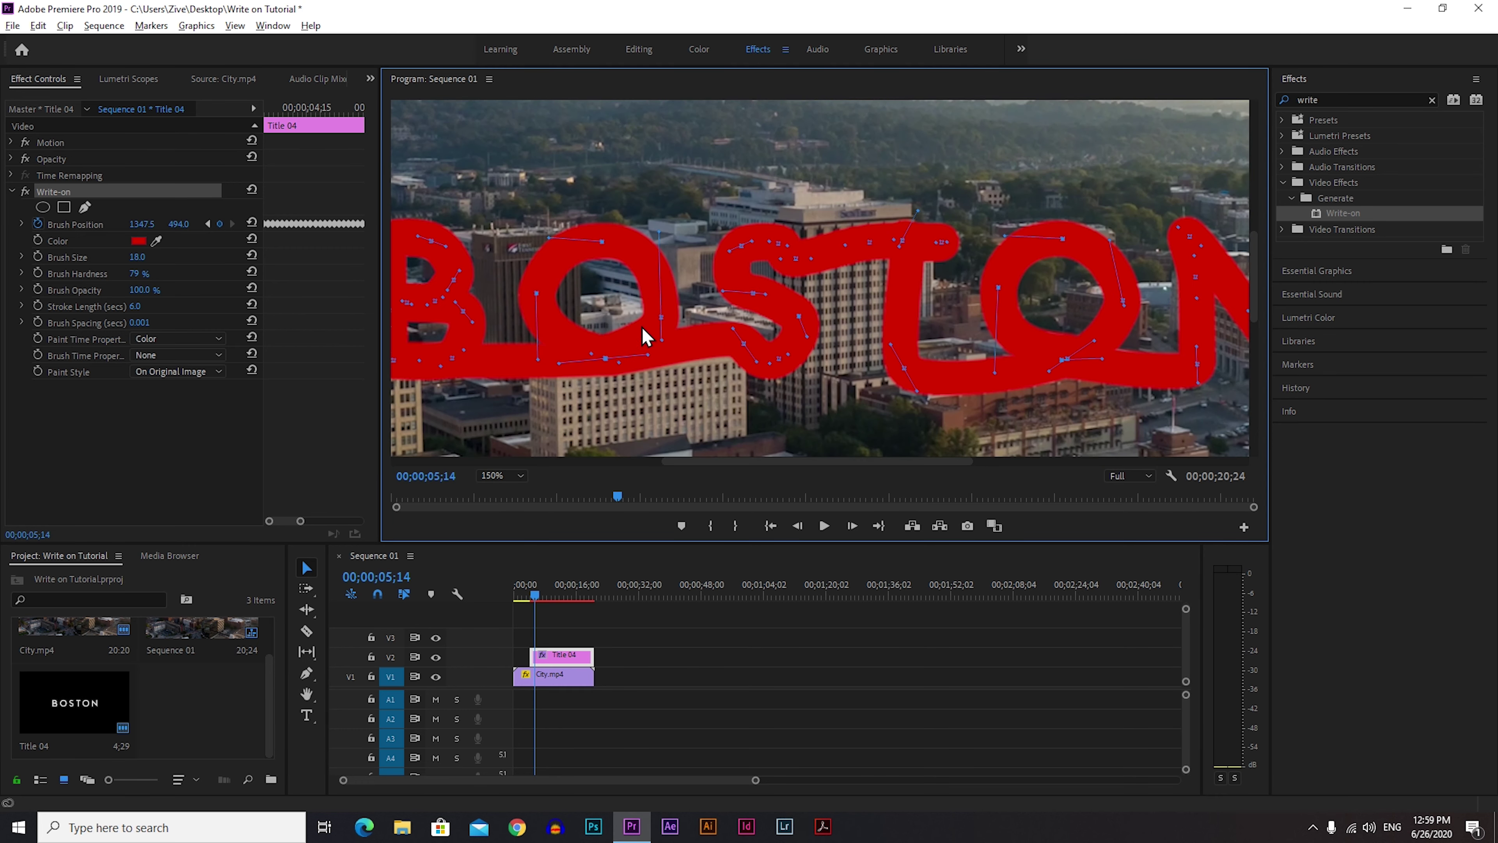
pyautogui.moveTo(753, 461); pyautogui.dragTo(725, 462)
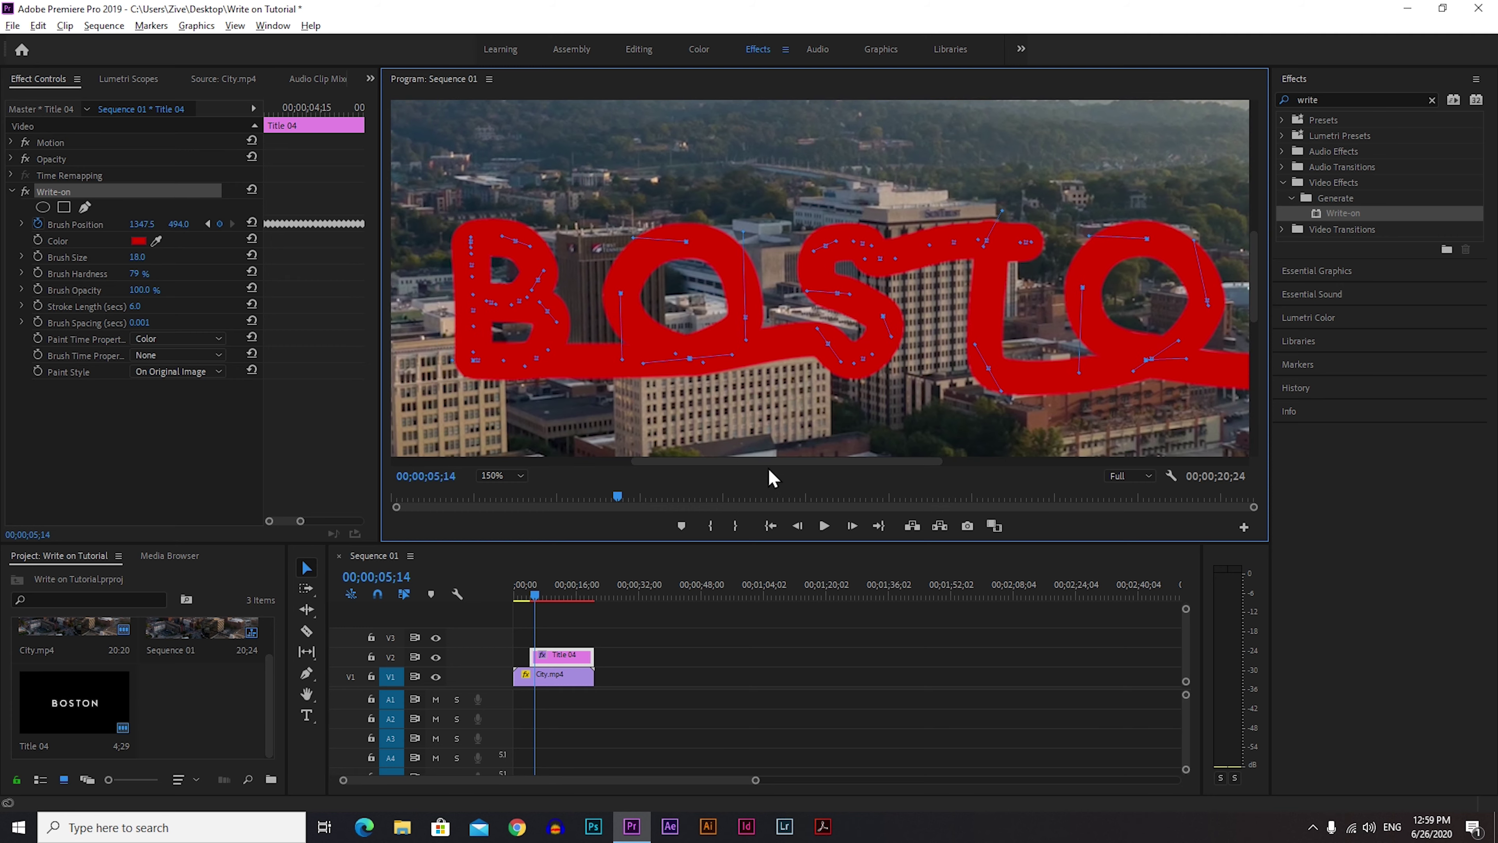
pyautogui.hscroll(5, 773, 462)
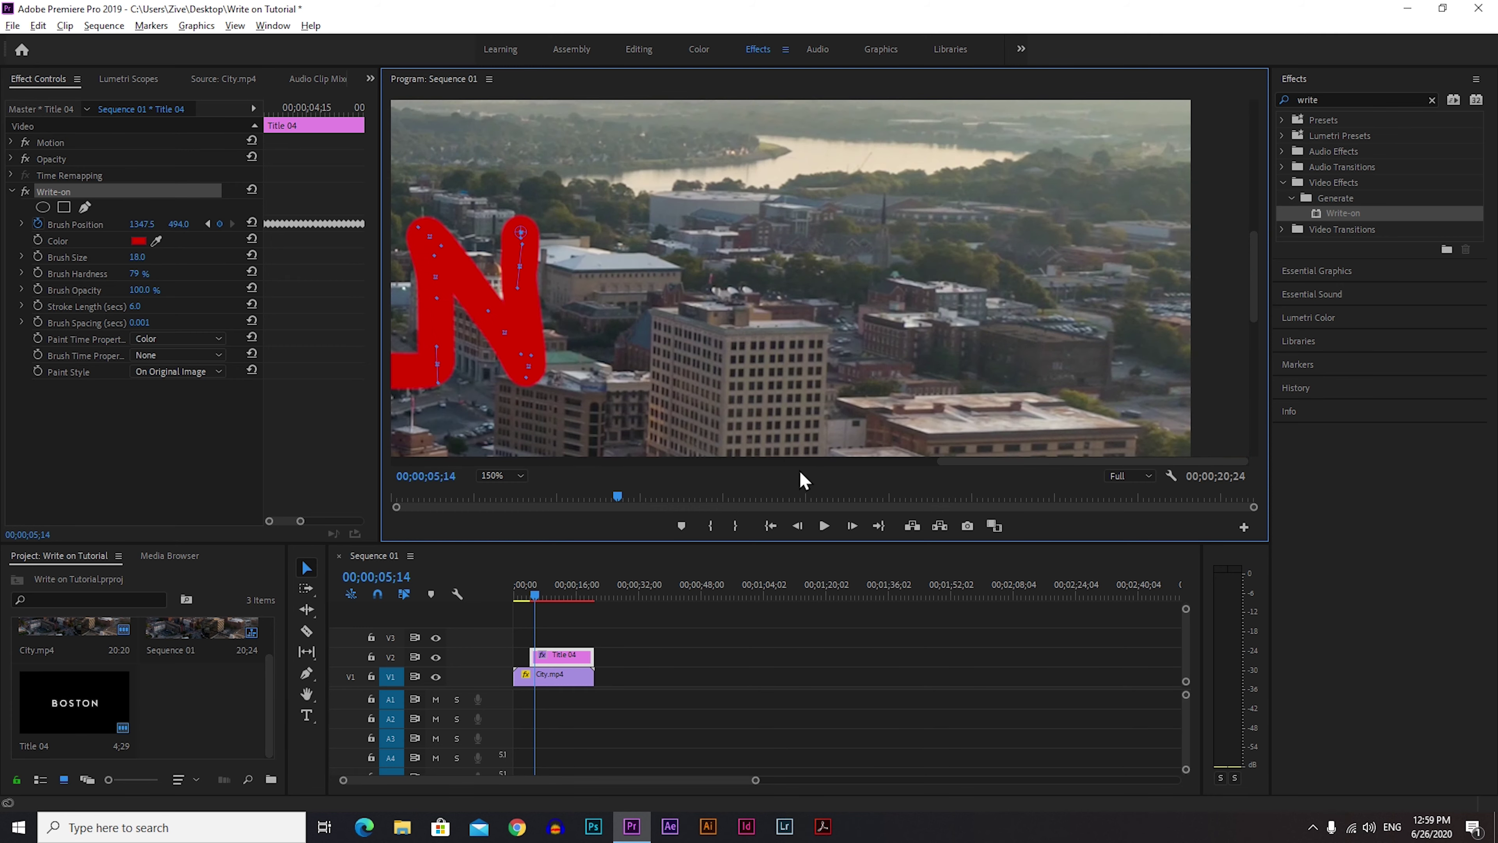
pyautogui.click(502, 475)
pyautogui.click(504, 614)
pyautogui.moveTo(840, 459); pyautogui.dragTo(933, 461)
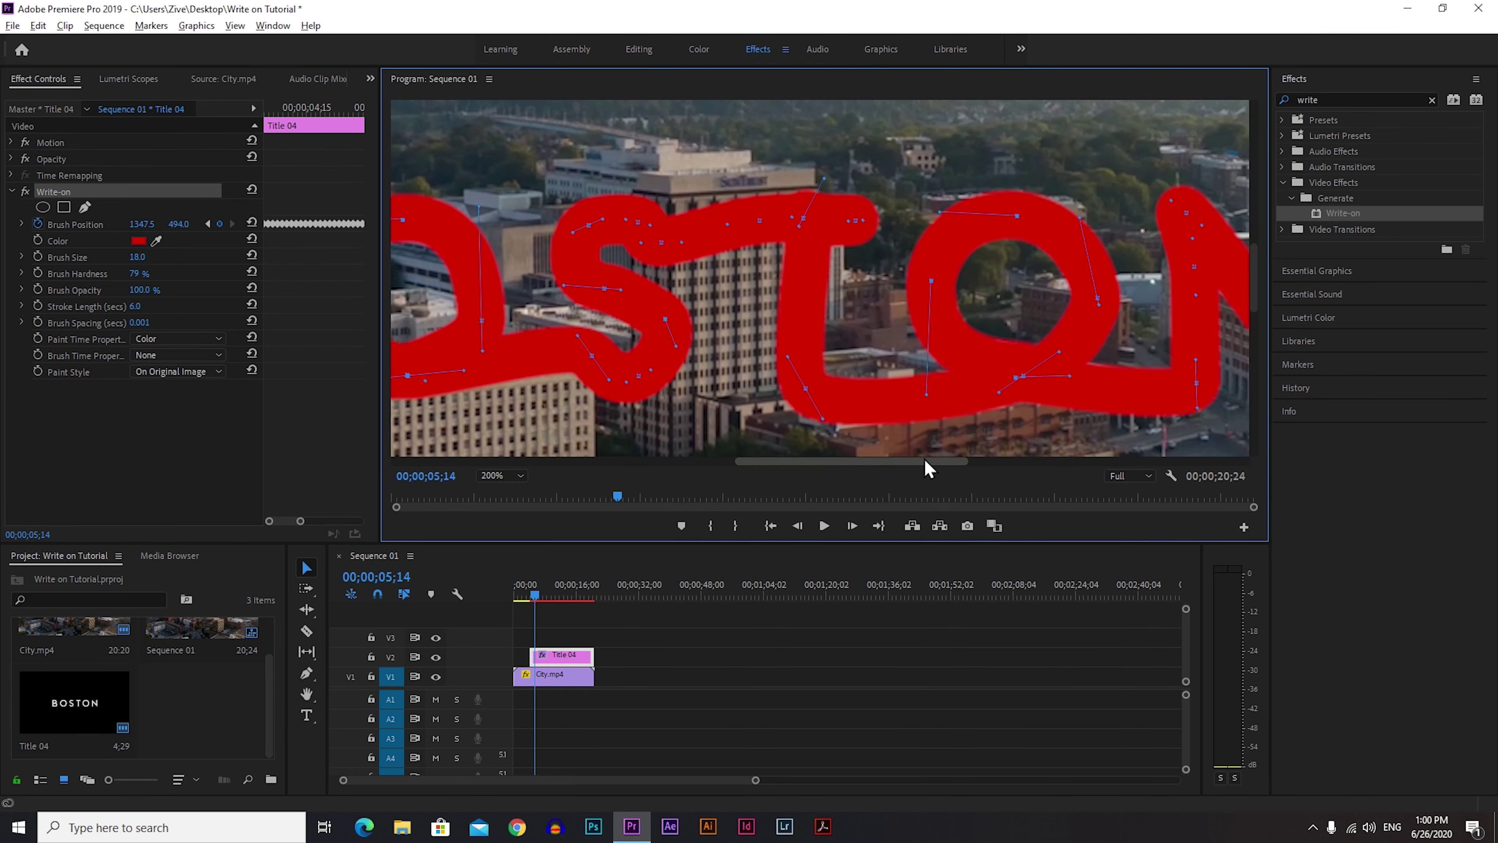
pyautogui.click(519, 476)
pyautogui.click(523, 490)
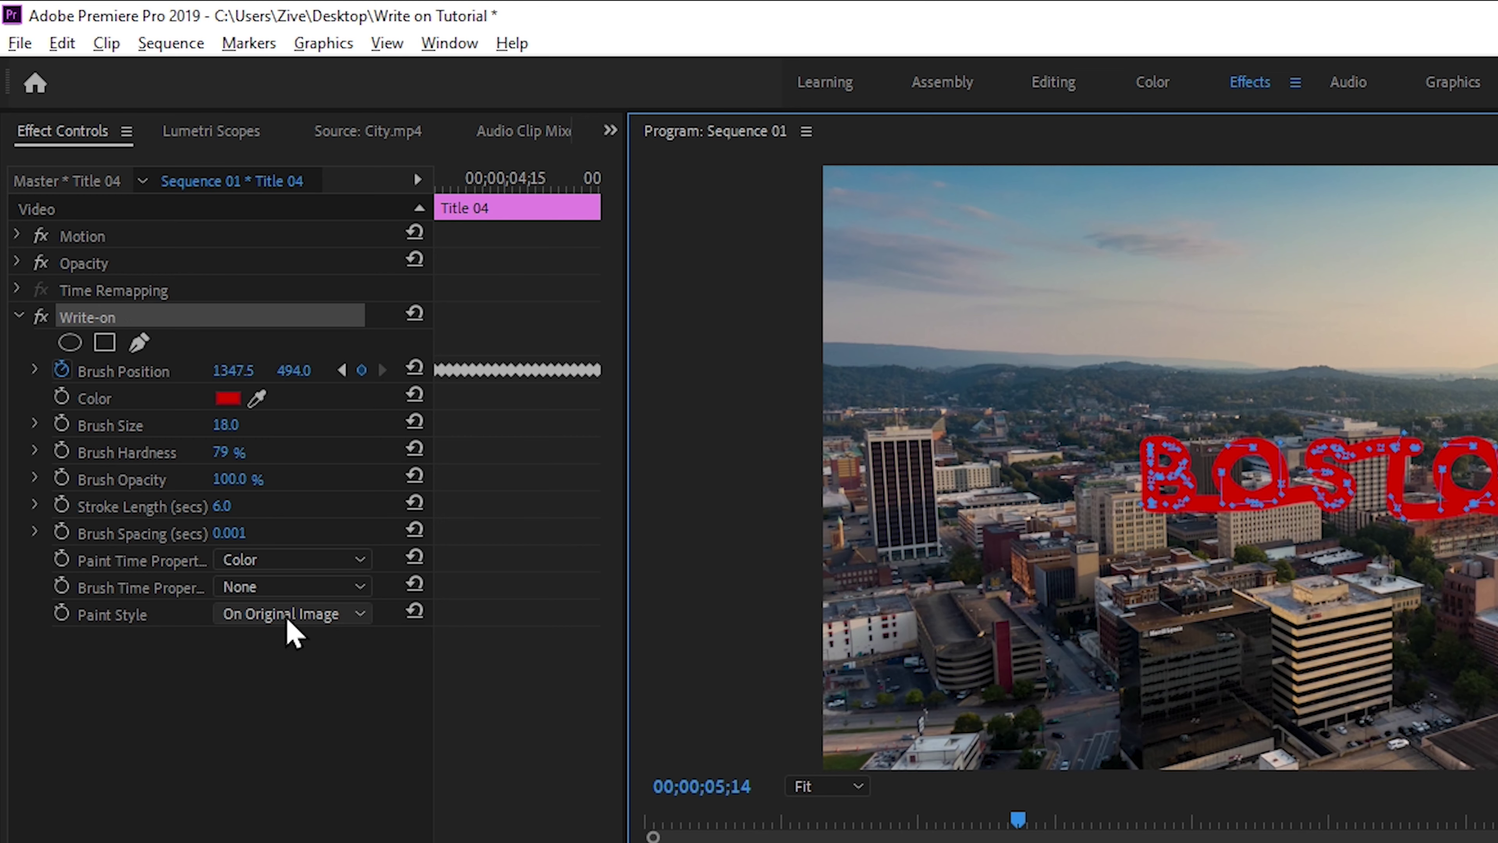
# - Switch the Write-on Paint Style to Reveal Original Image
pyautogui.click(333, 617)
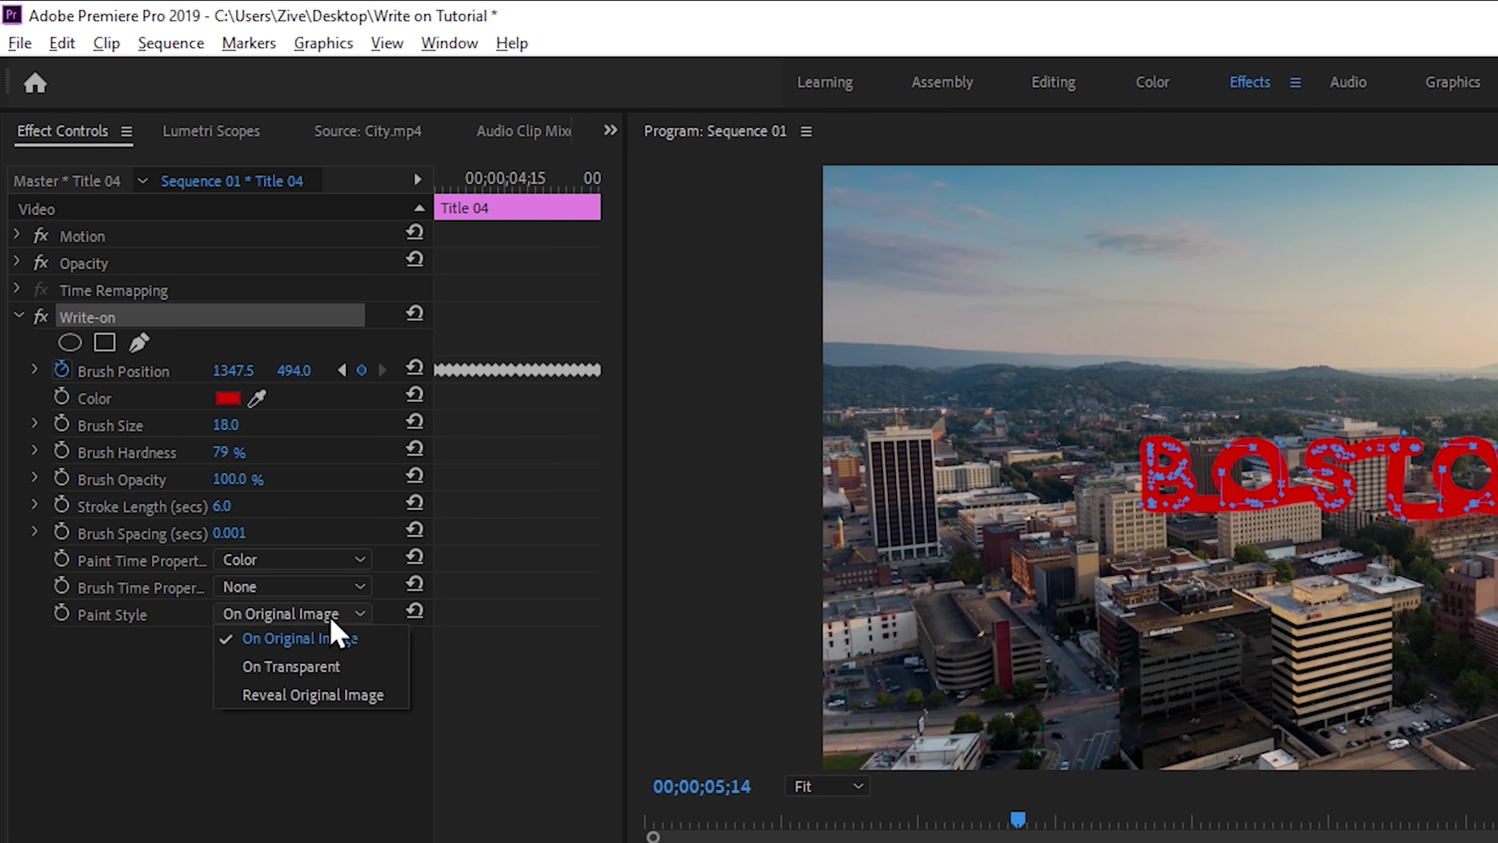
pyautogui.click(340, 699)
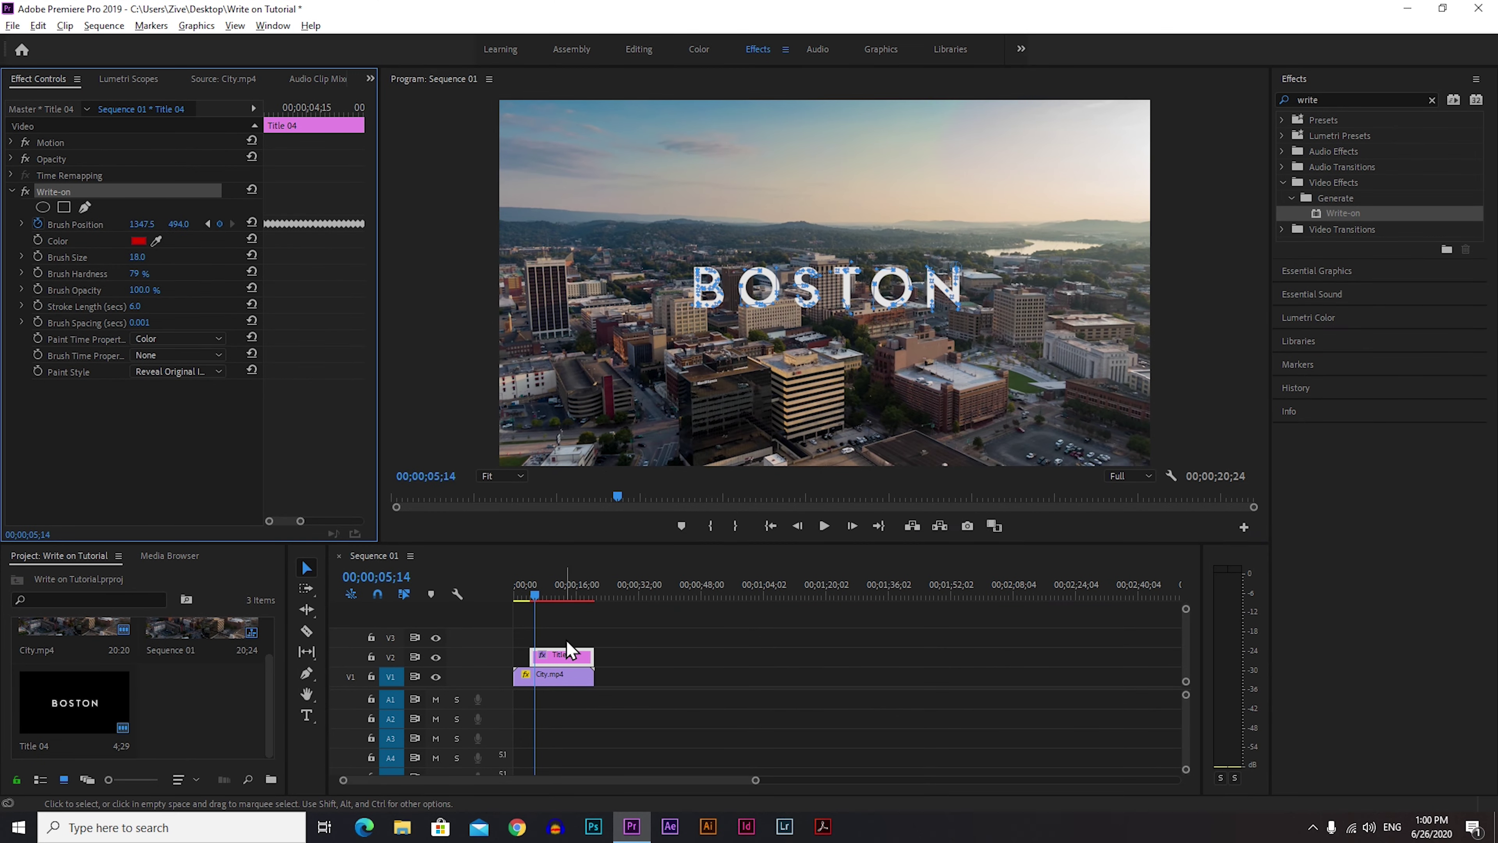
# - Play Sequence 01 from 00;00;03;00 to preview BOSTON writing on over City.mp4
pyautogui.click(558, 674)
pyautogui.click(526, 596)
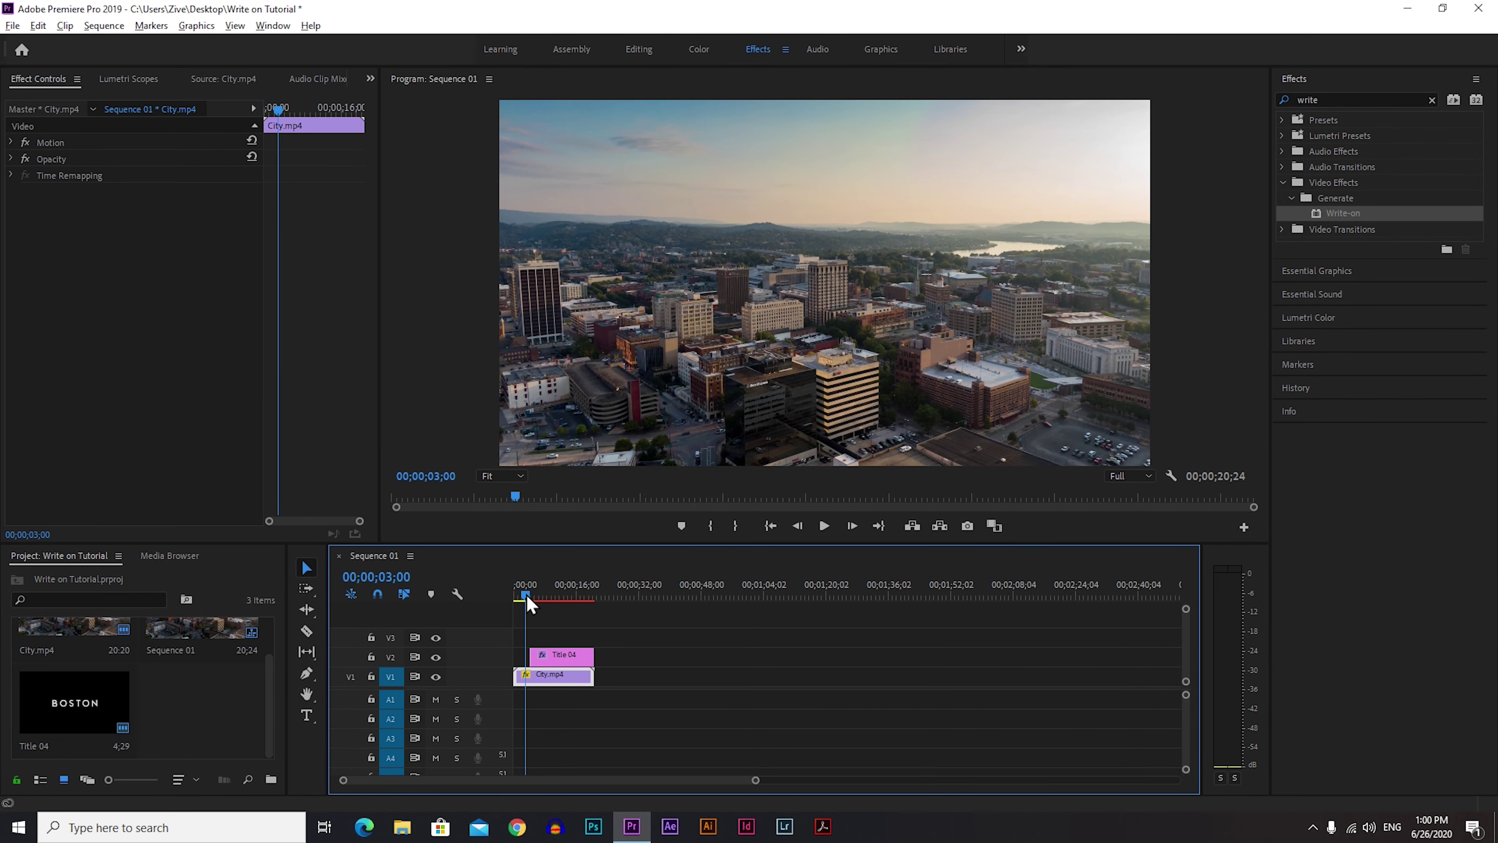
pyautogui.click(584, 625)
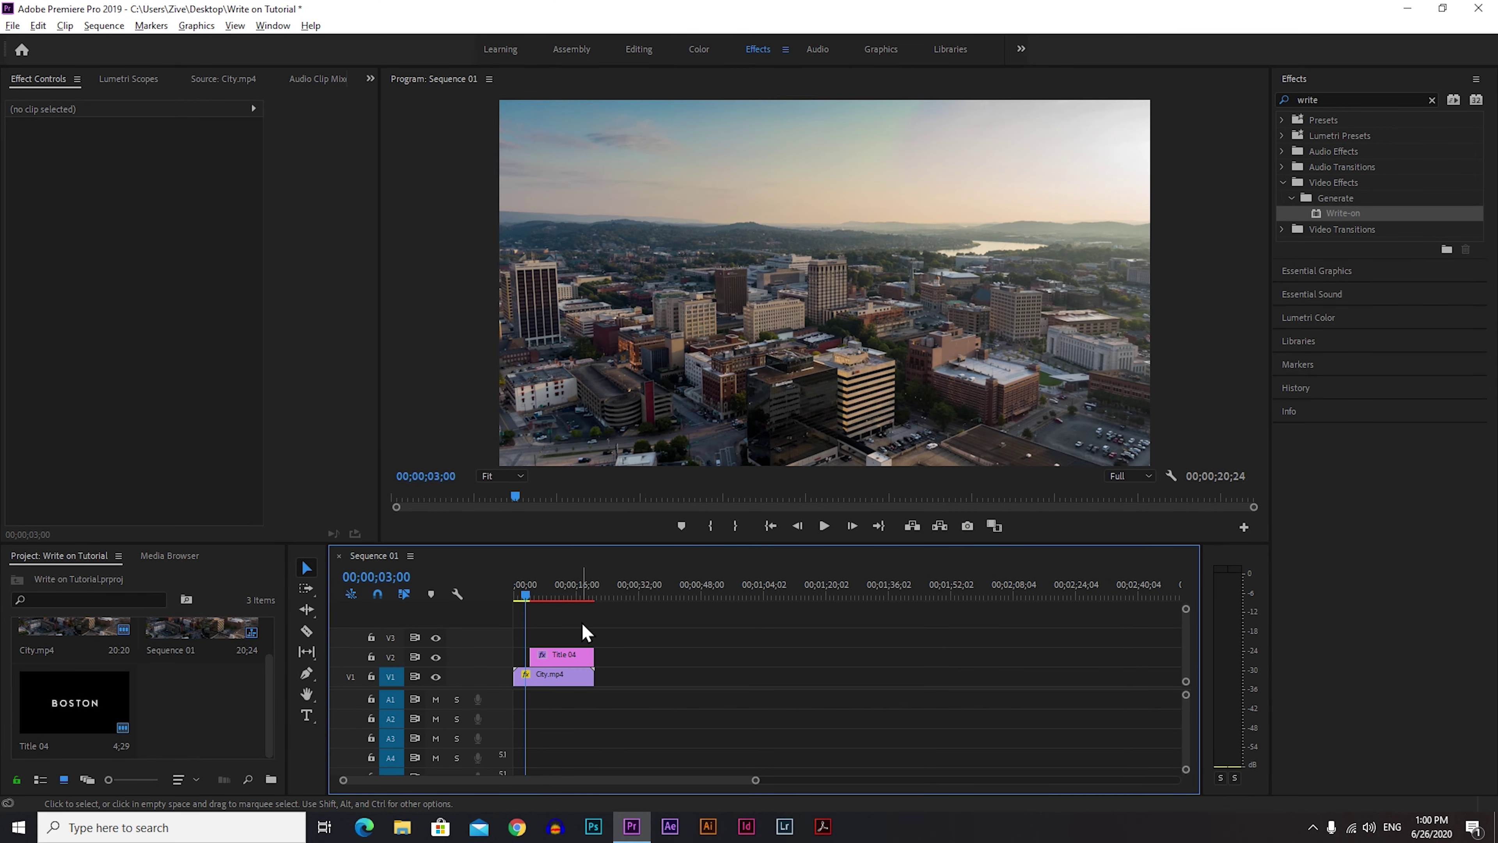
pyautogui.press('space')
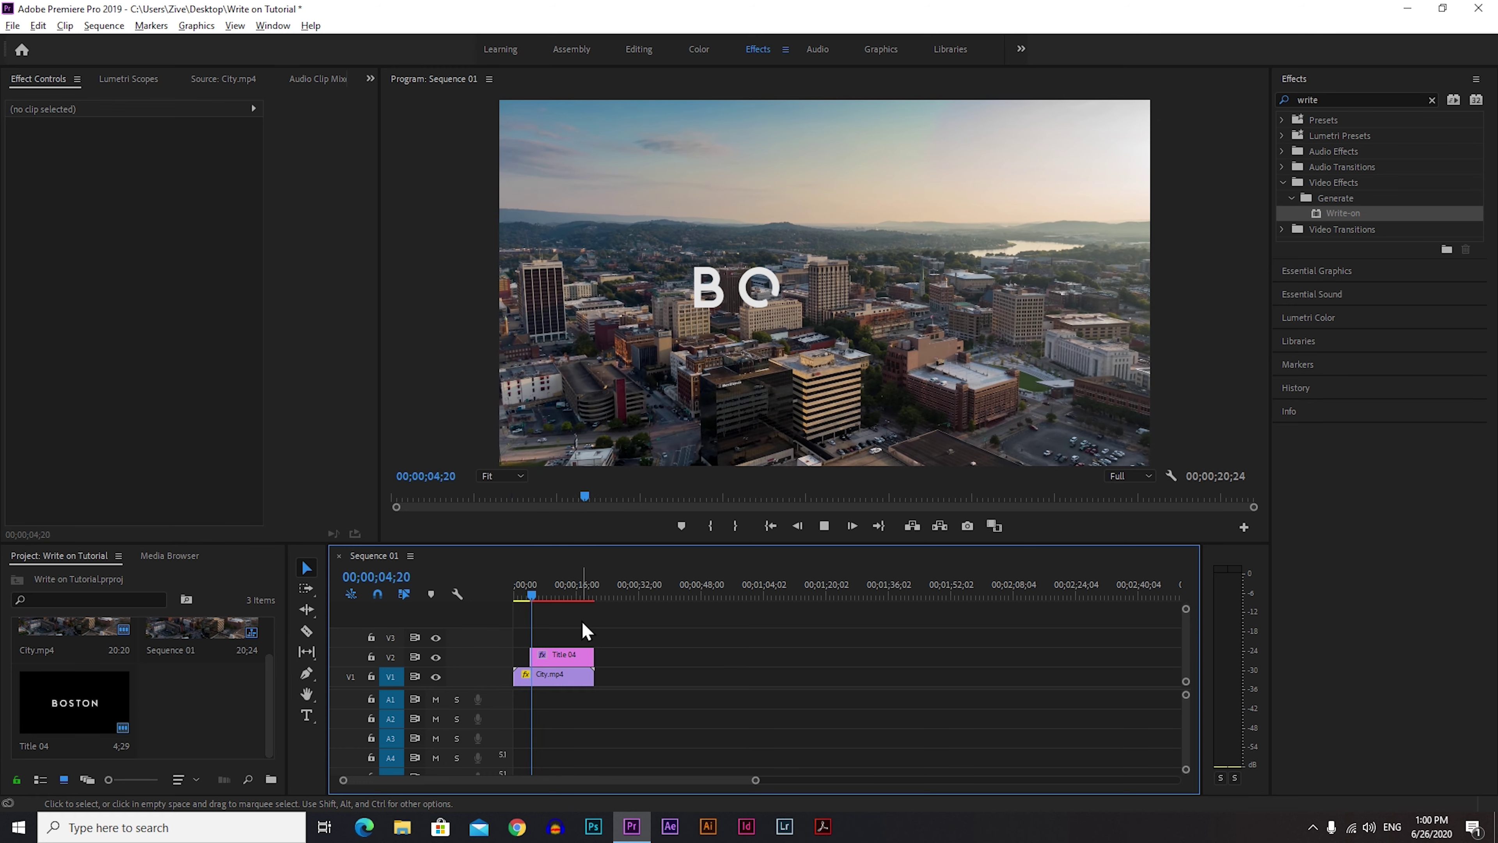